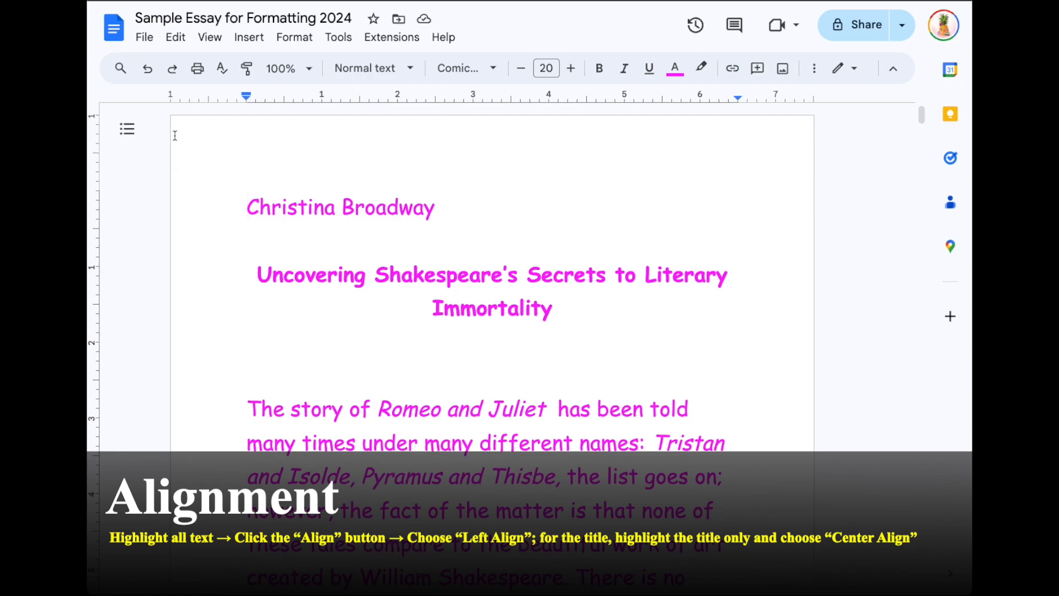
- Select the entire essay and left-align every line, including the Shakespeare title
left_click_drag(274, 229, 588, 384)
scroll(588, 383, "up", 15)
scroll(589, 383, "up", 7)
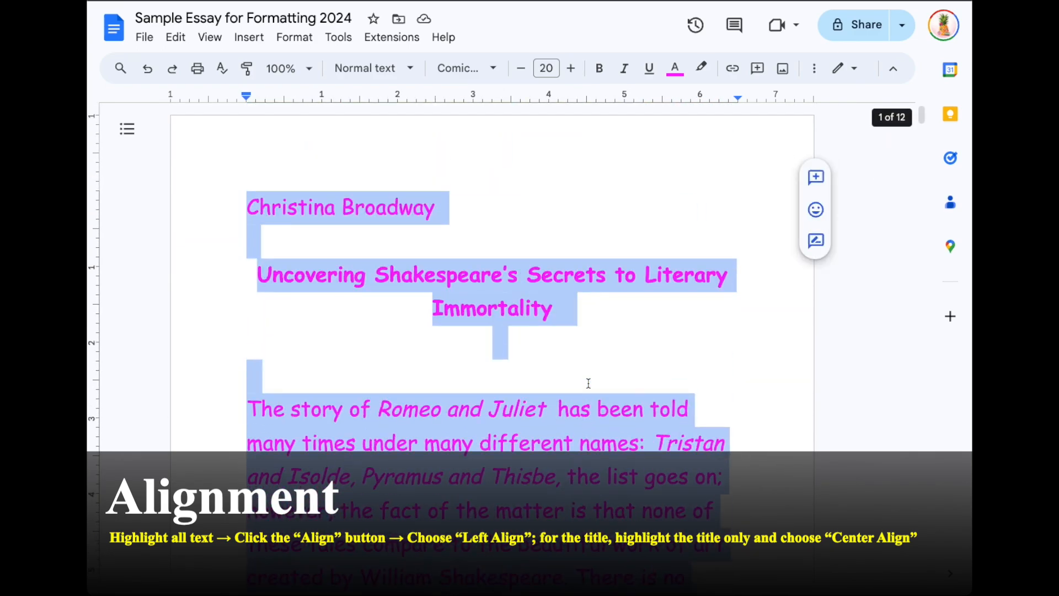
left_click(244, 161)
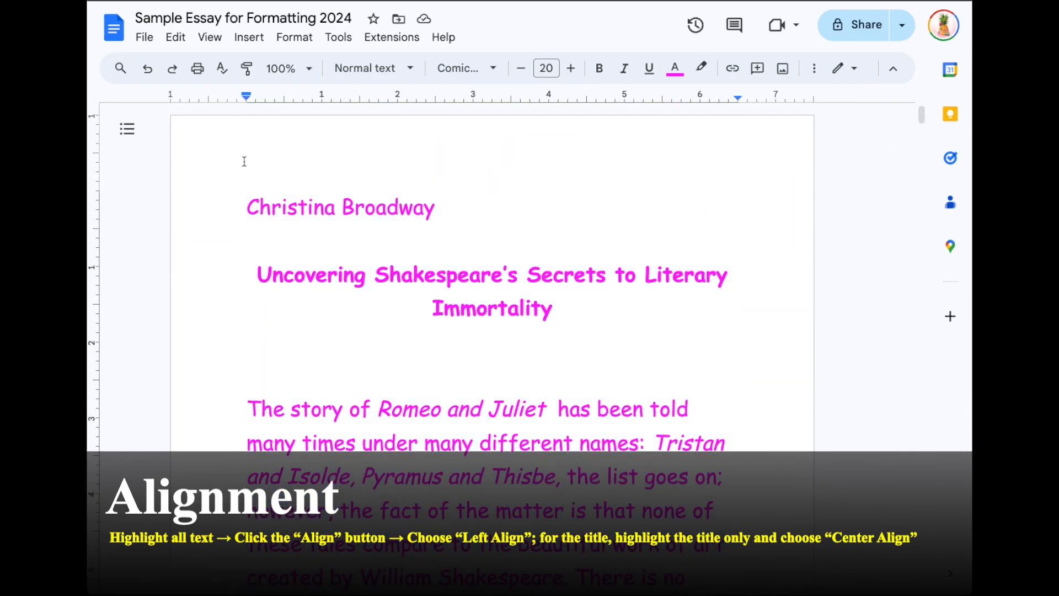
key("ctrl+a")
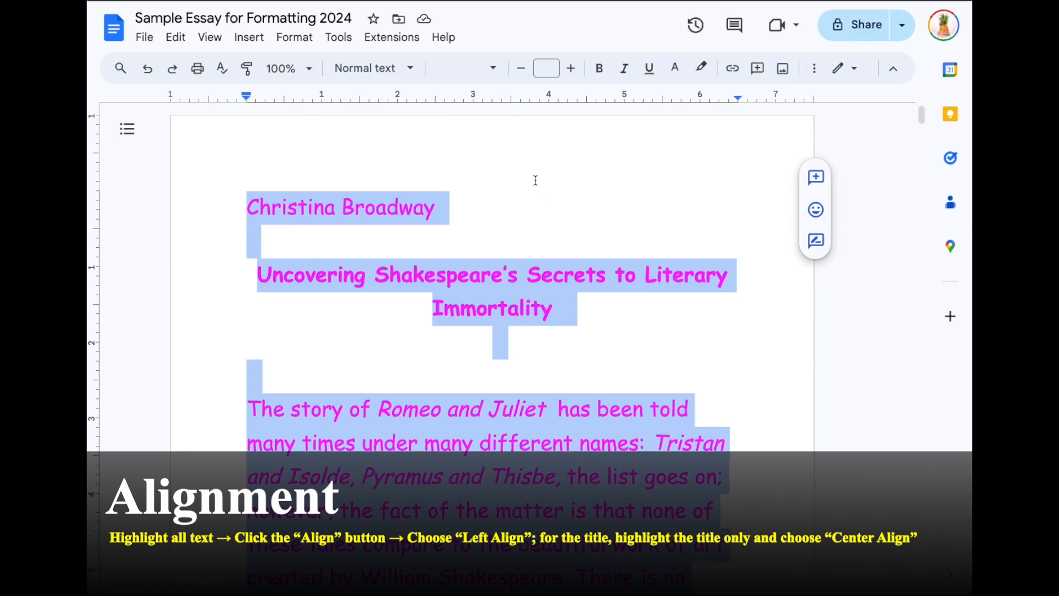
left_click(816, 69)
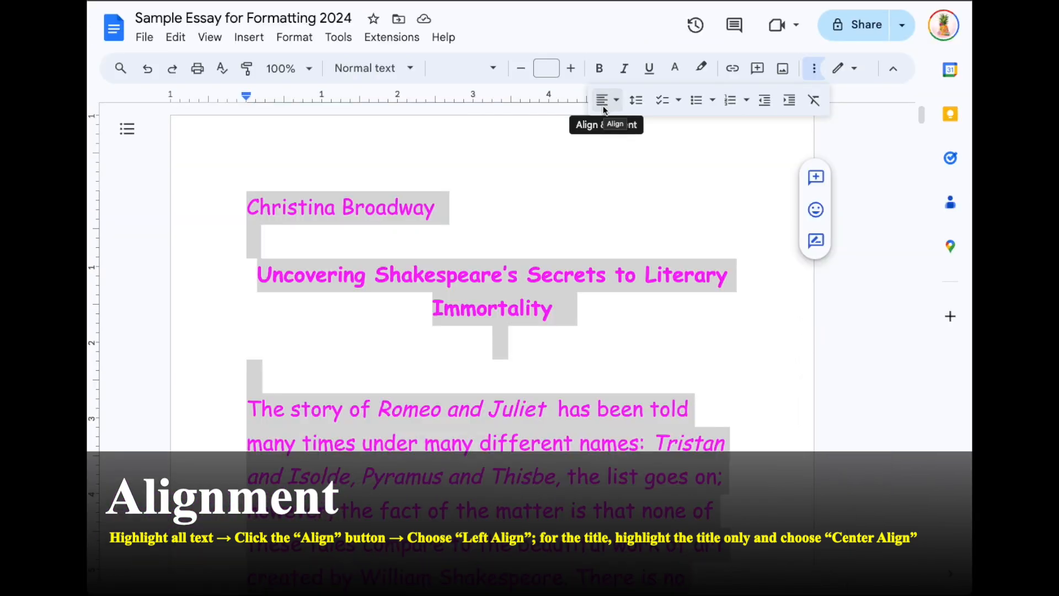
left_click(619, 100)
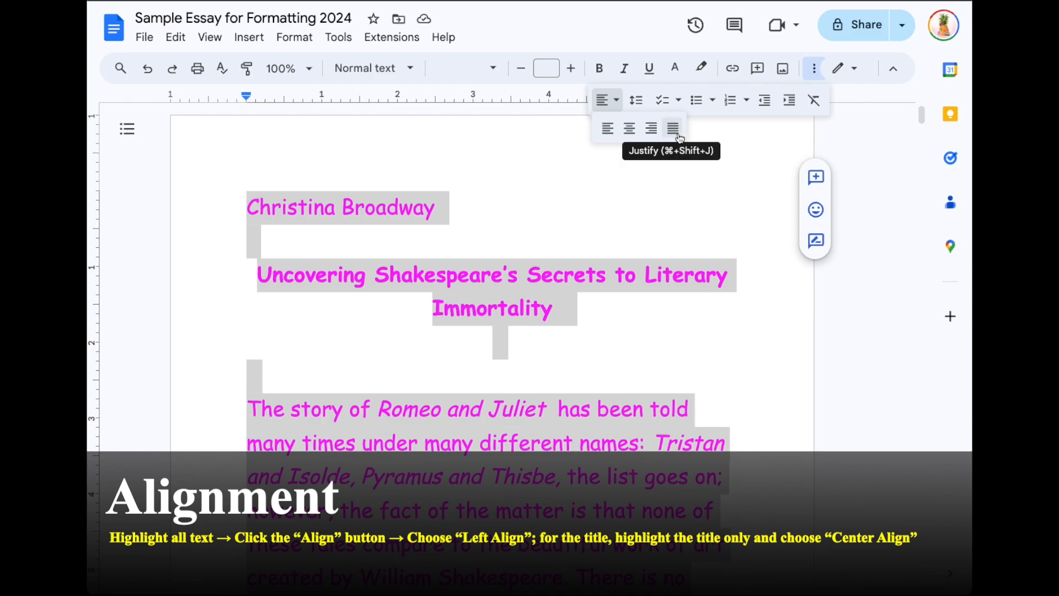
left_click(605, 128)
left_click(602, 134)
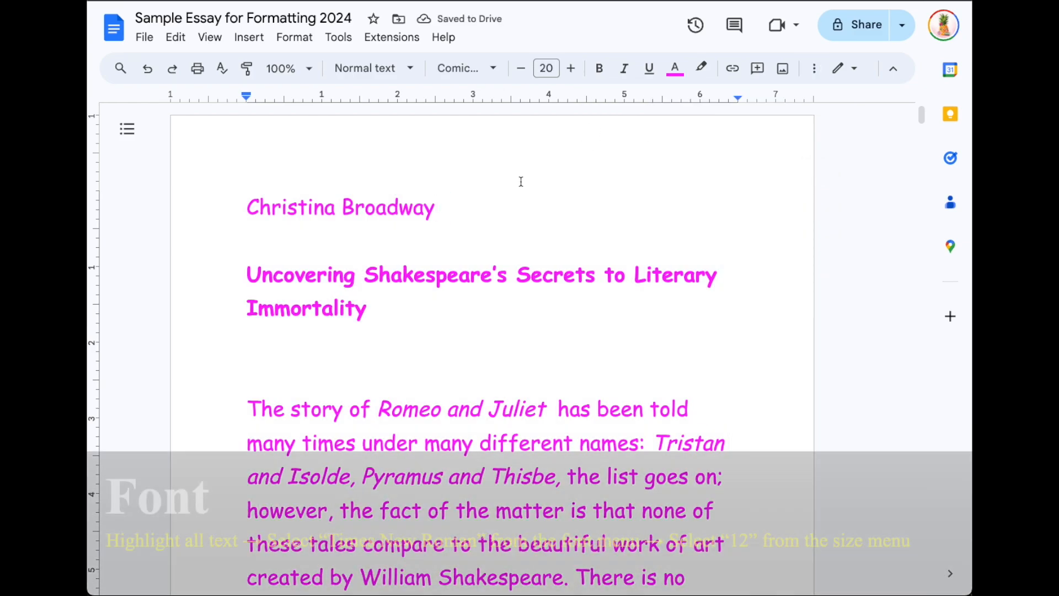
- Set all the essay text to Times New Roman at size 12
key("super+a")
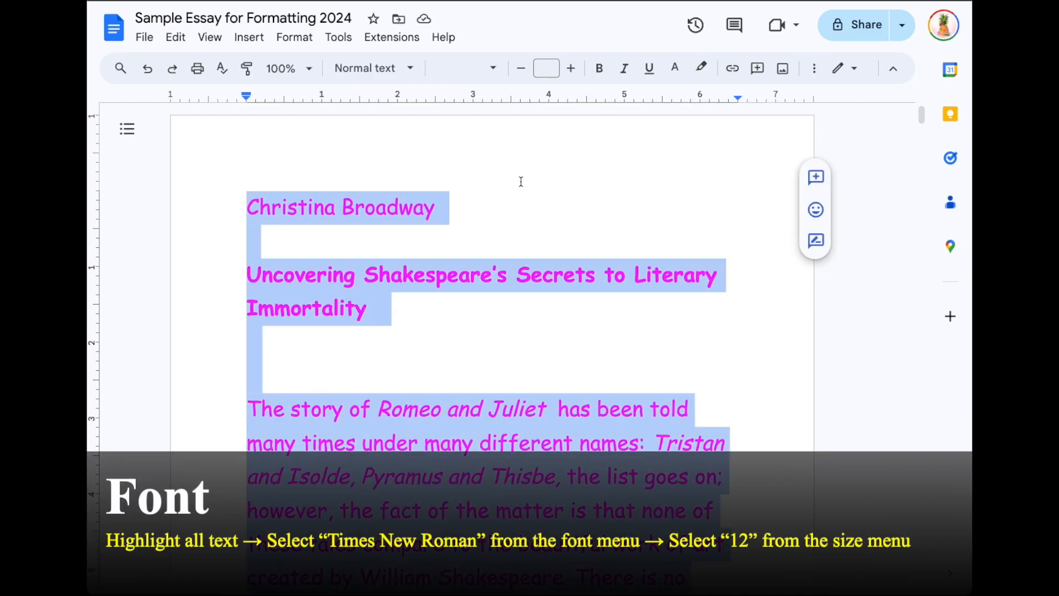
left_click(496, 72)
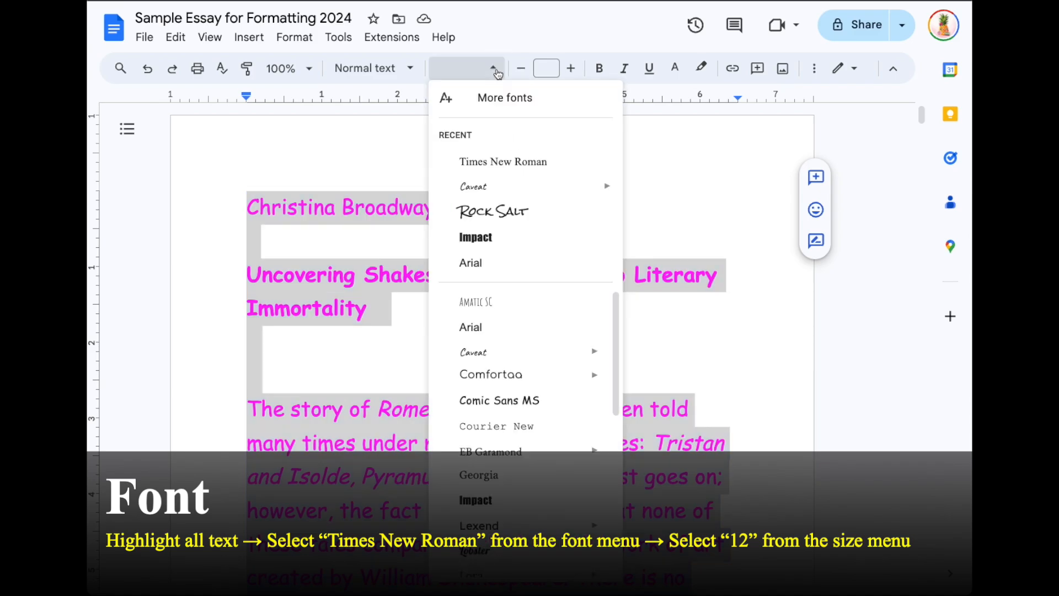
left_click(487, 163)
left_click(541, 66)
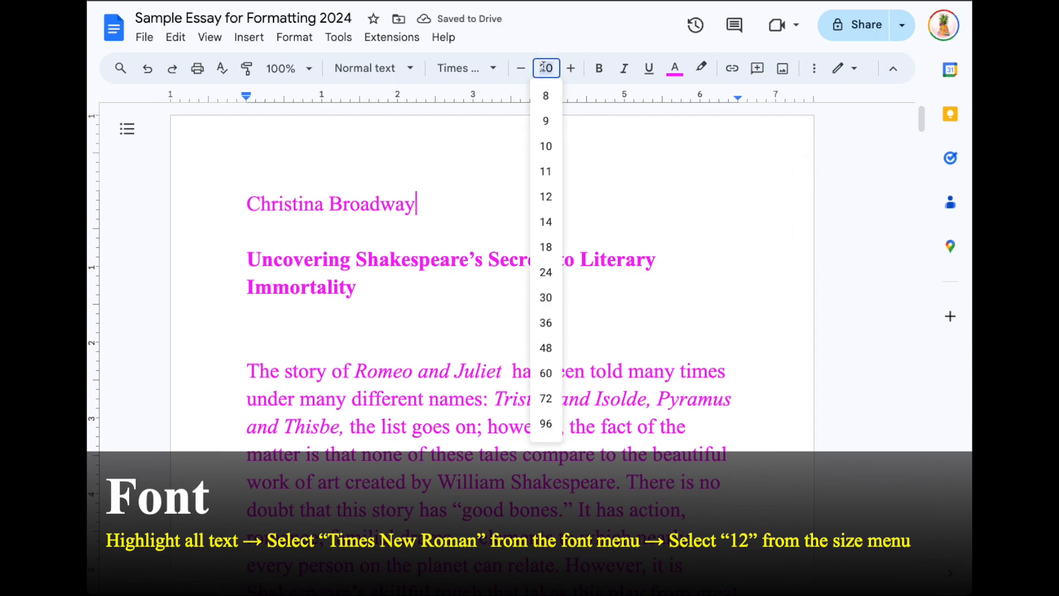
left_click(485, 141)
key("ctrl+a")
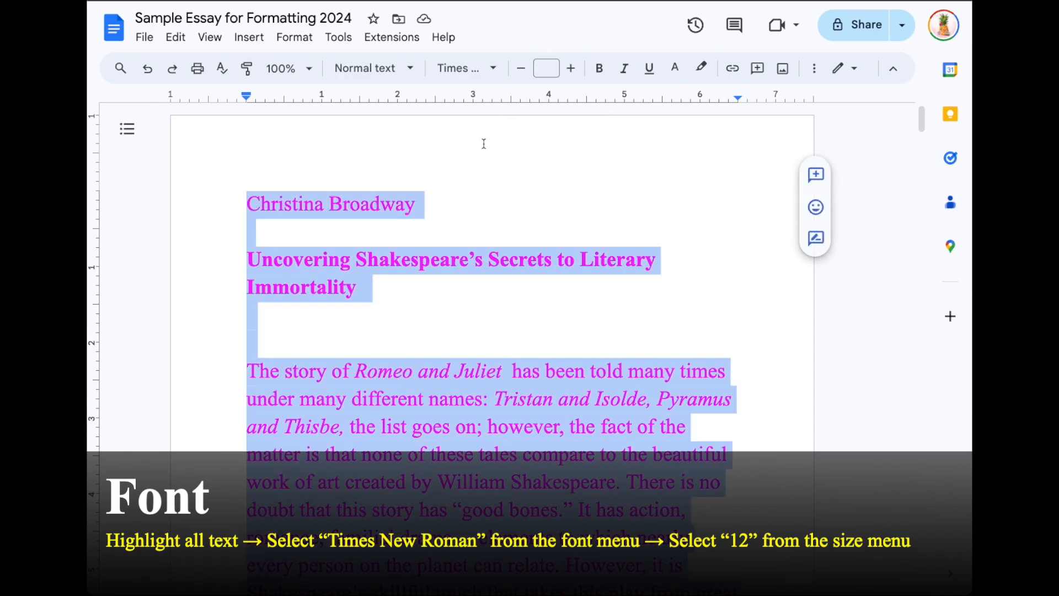
left_click(540, 70)
type("12")
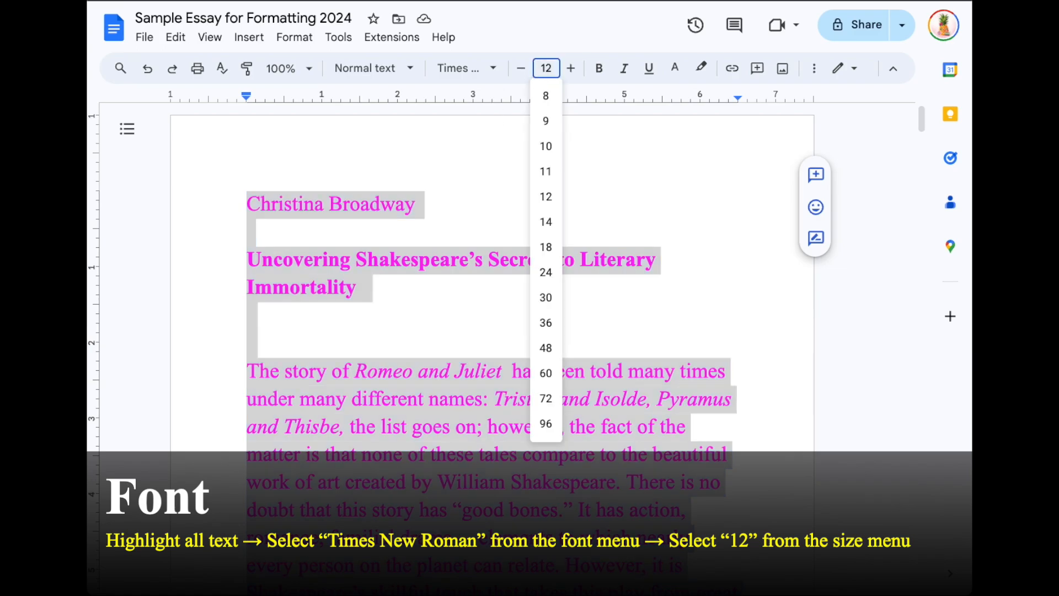
key("Return")
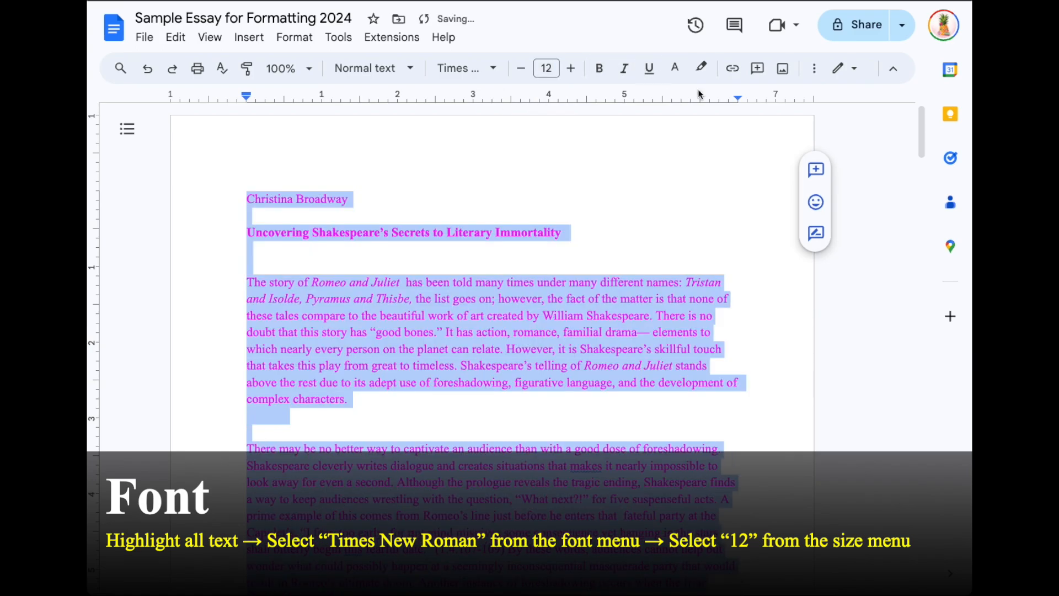
- Make all the text black and remove bold
left_click(683, 75)
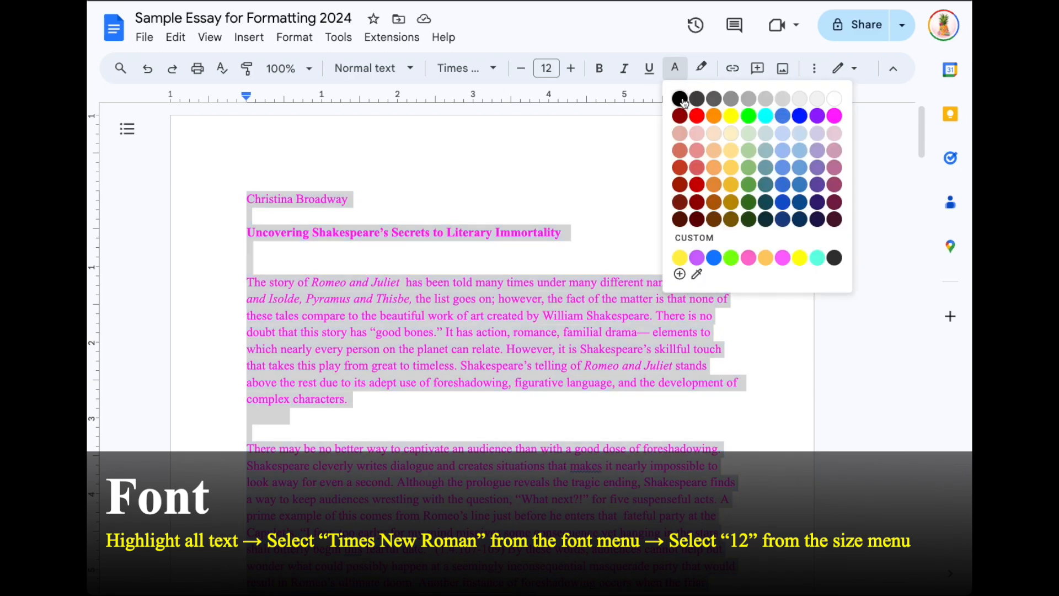
left_click(682, 100)
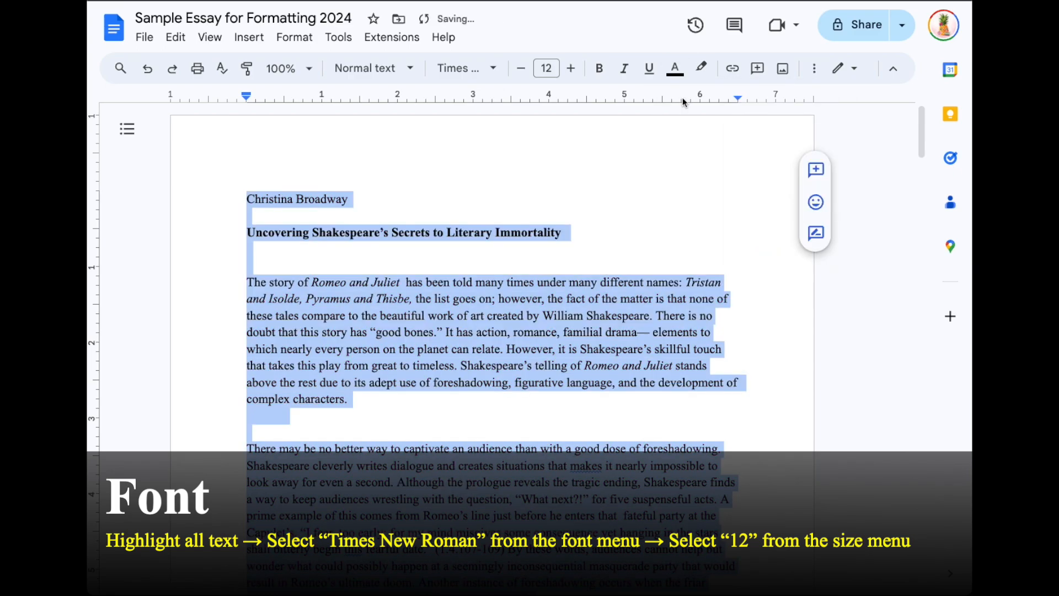
left_click(598, 68)
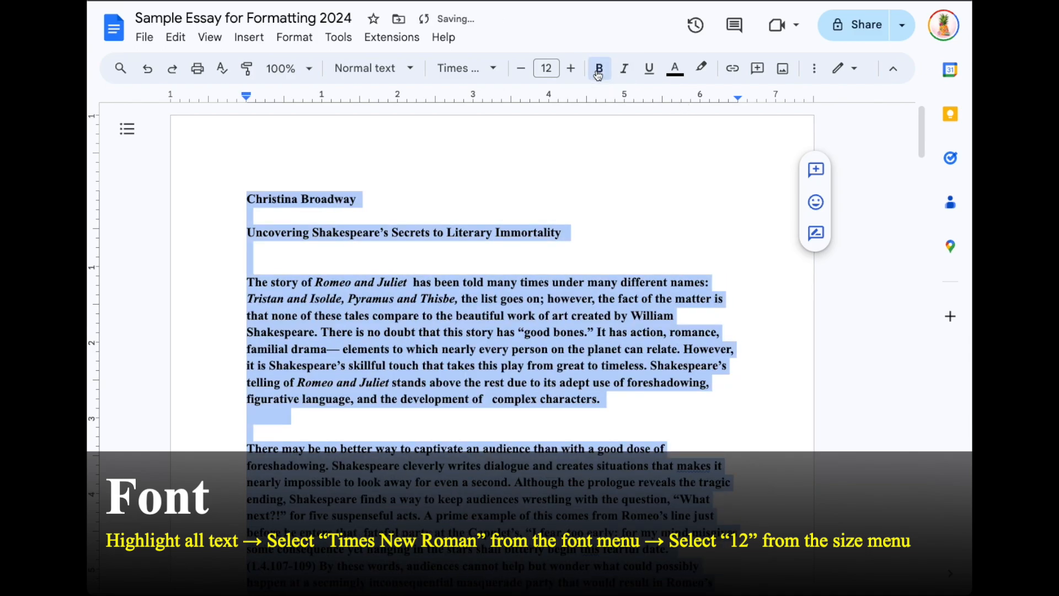
left_click(597, 73)
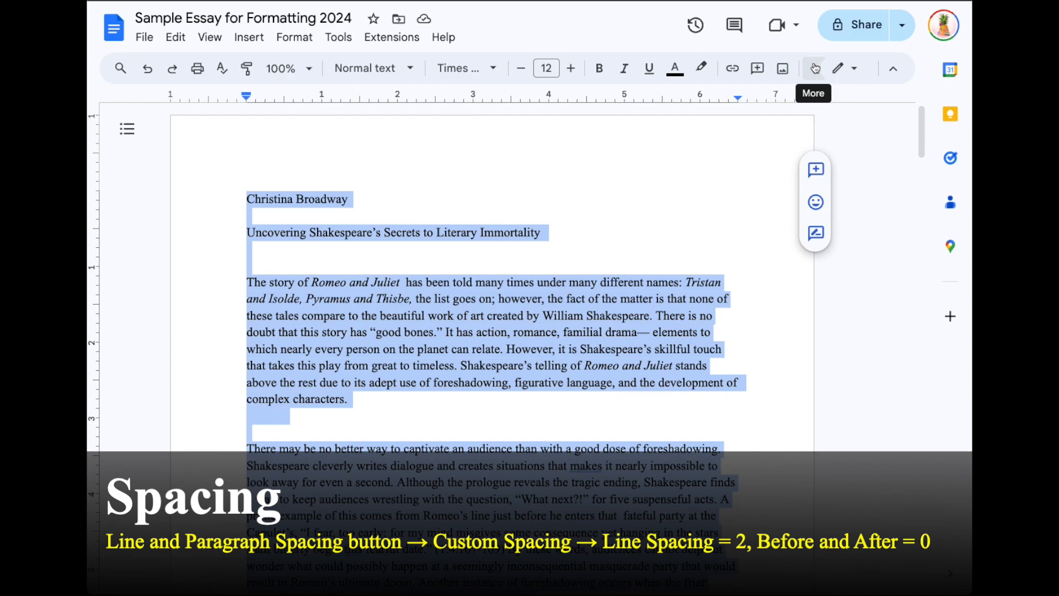
- Apply custom spacing with line spacing 2 and 0 pt before and after paragraphs
left_click(816, 69)
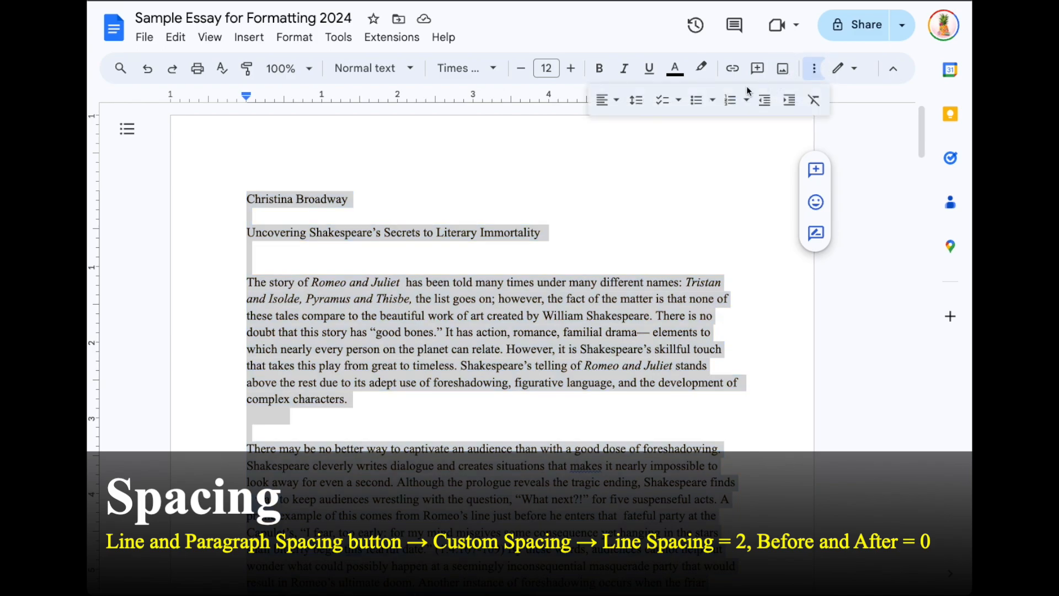
left_click(637, 108)
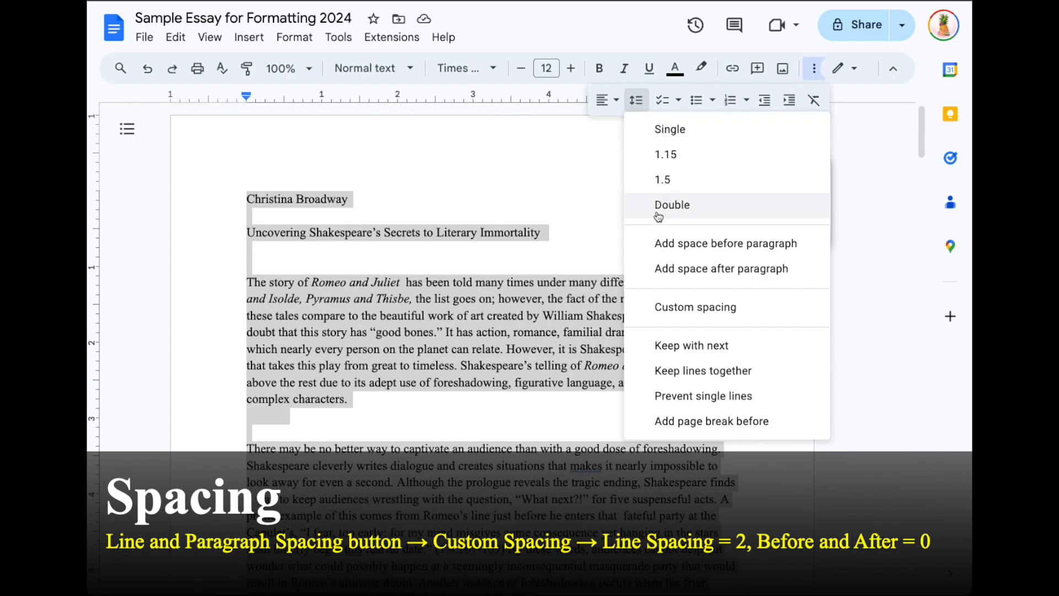
left_click(639, 313)
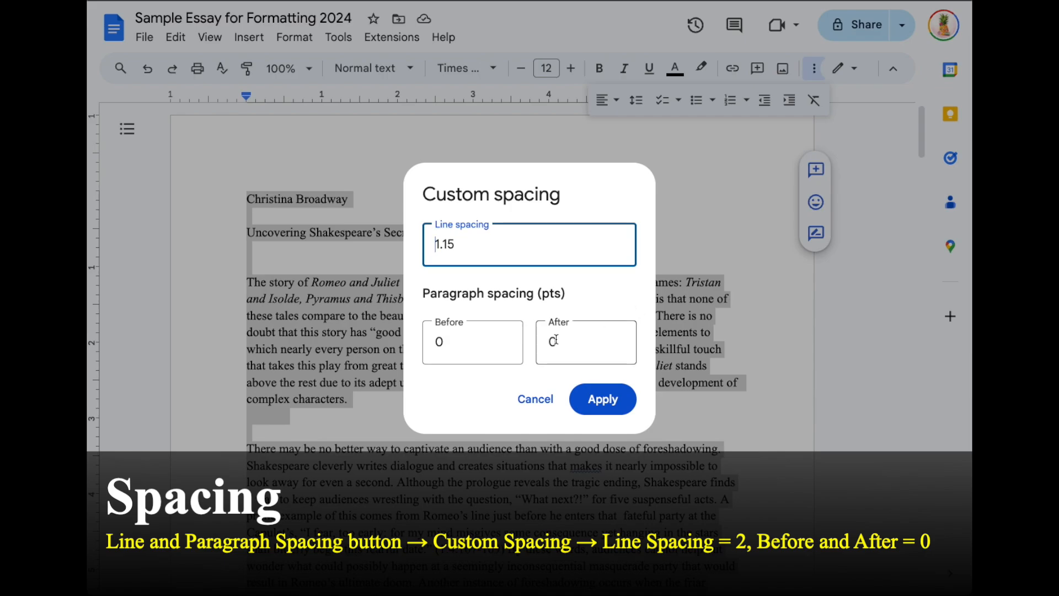
left_click(554, 340)
left_click_drag(444, 342, 414, 351)
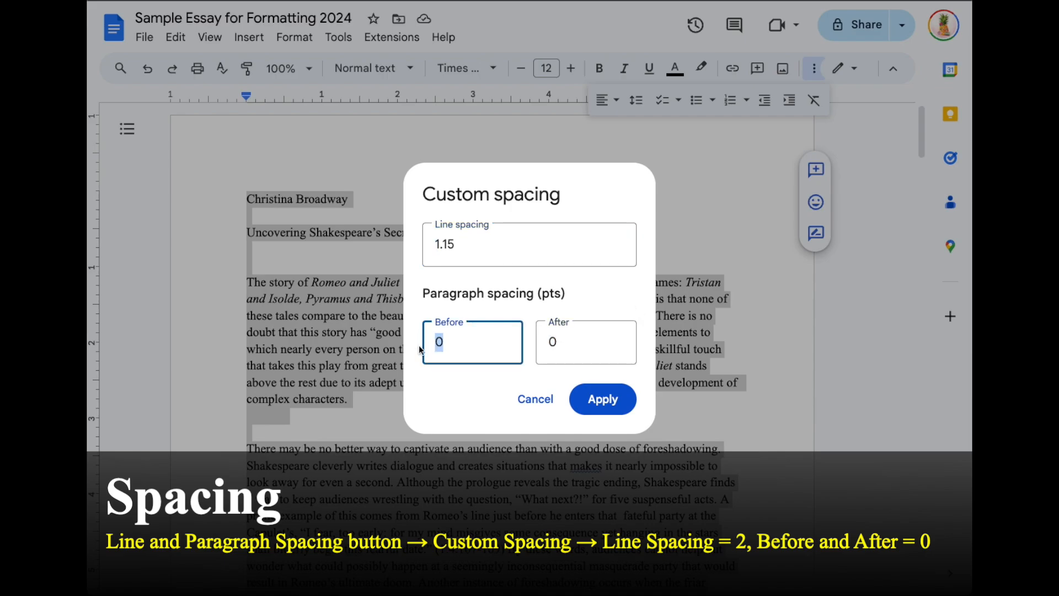
left_click(552, 340)
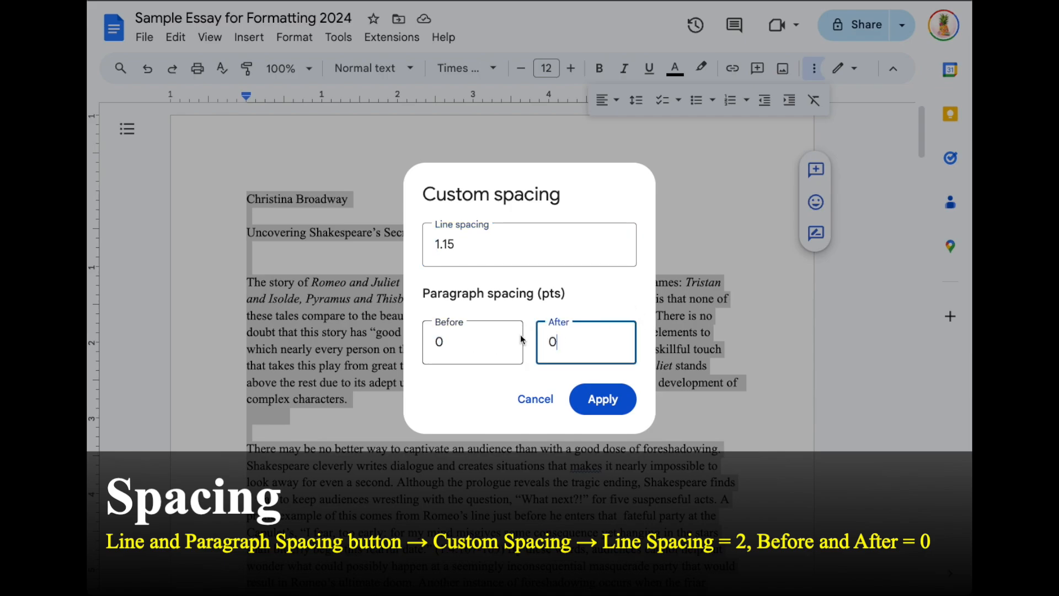
left_click_drag(497, 242, 421, 243)
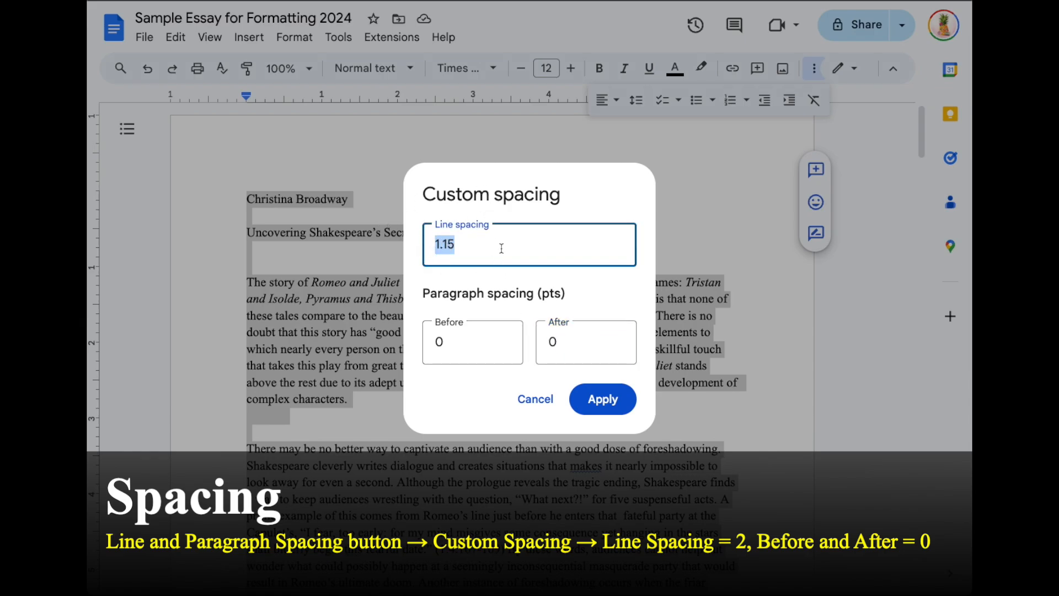
type("2")
left_click_drag(470, 343, 426, 355)
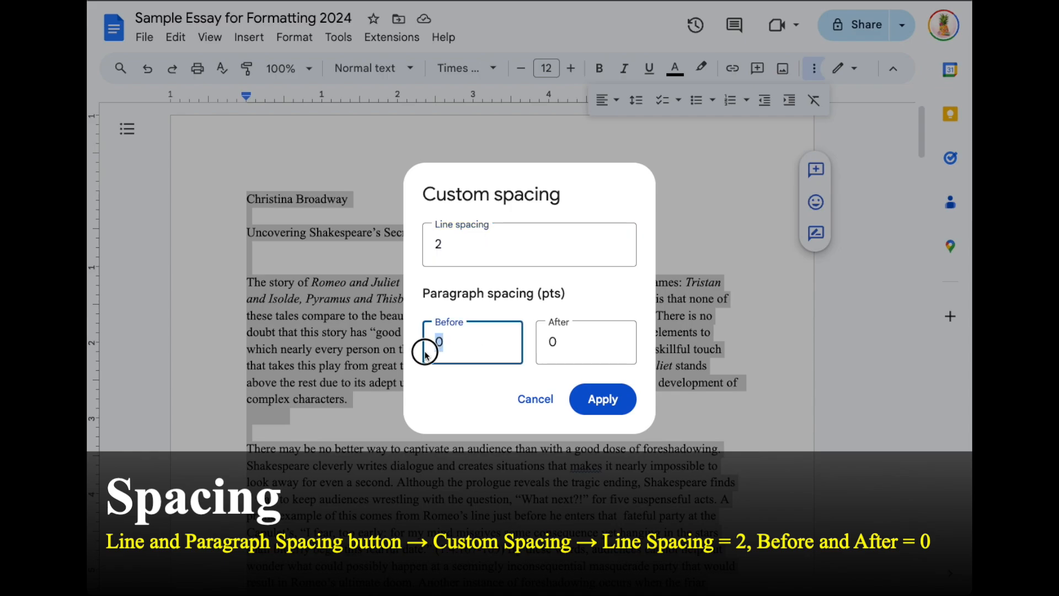
left_click_drag(554, 334, 546, 342)
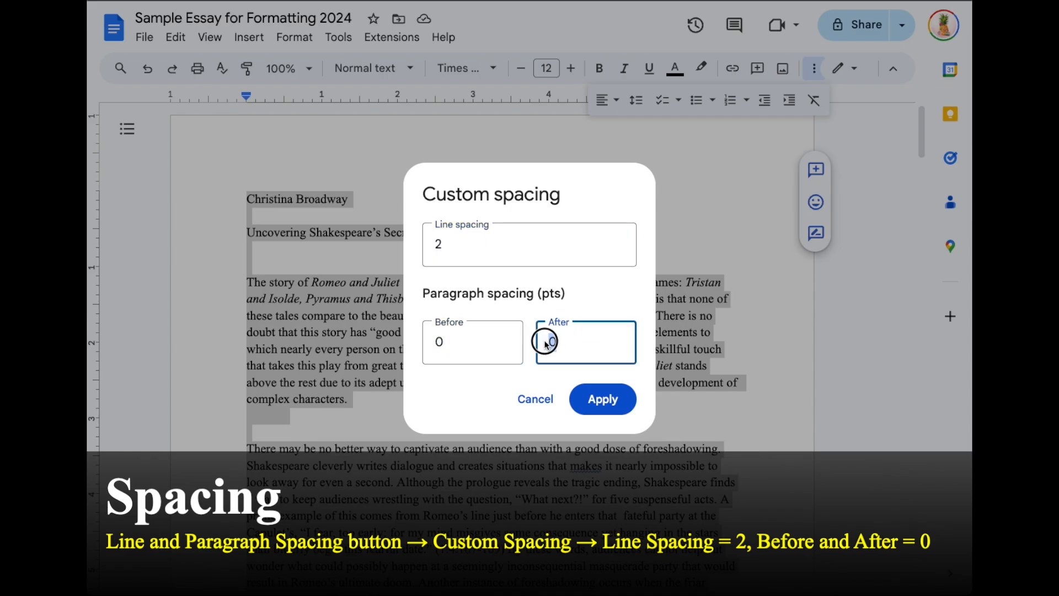
left_click(458, 393)
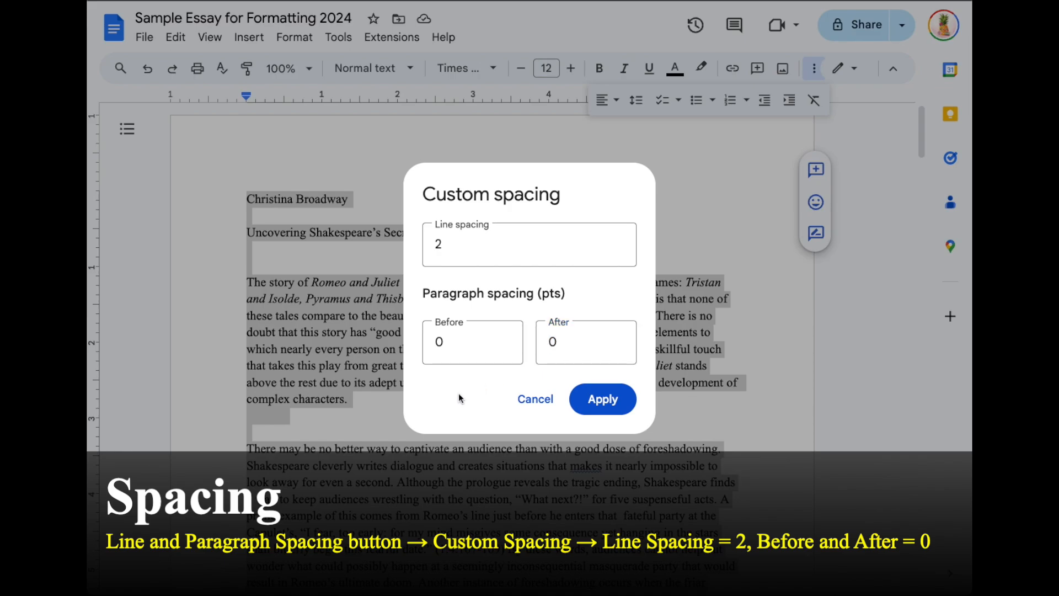
left_click(603, 400)
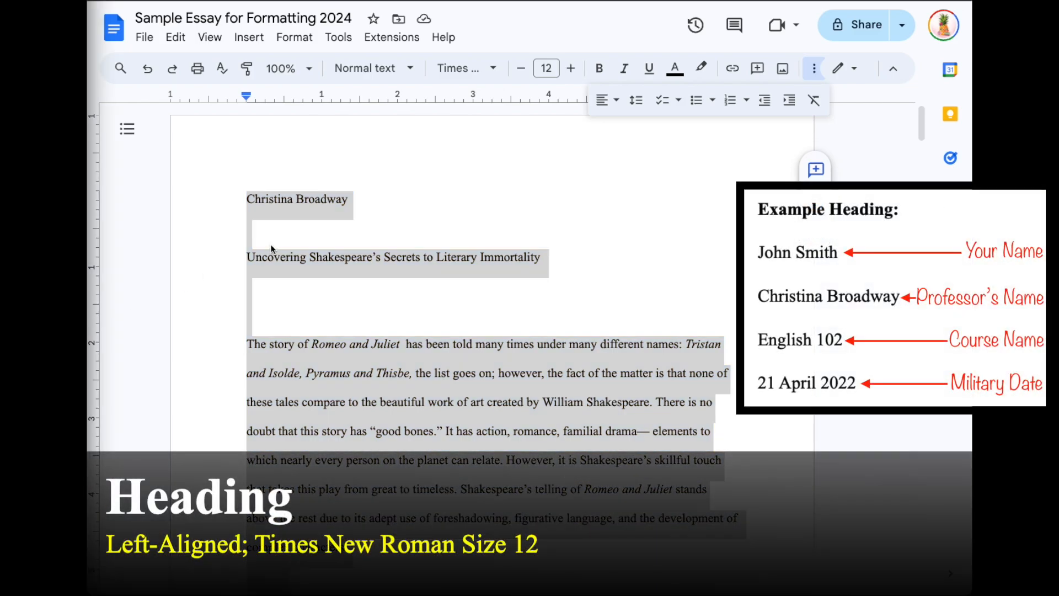
- Remove the placeholder note after the student's name on the first heading line
left_click(255, 197)
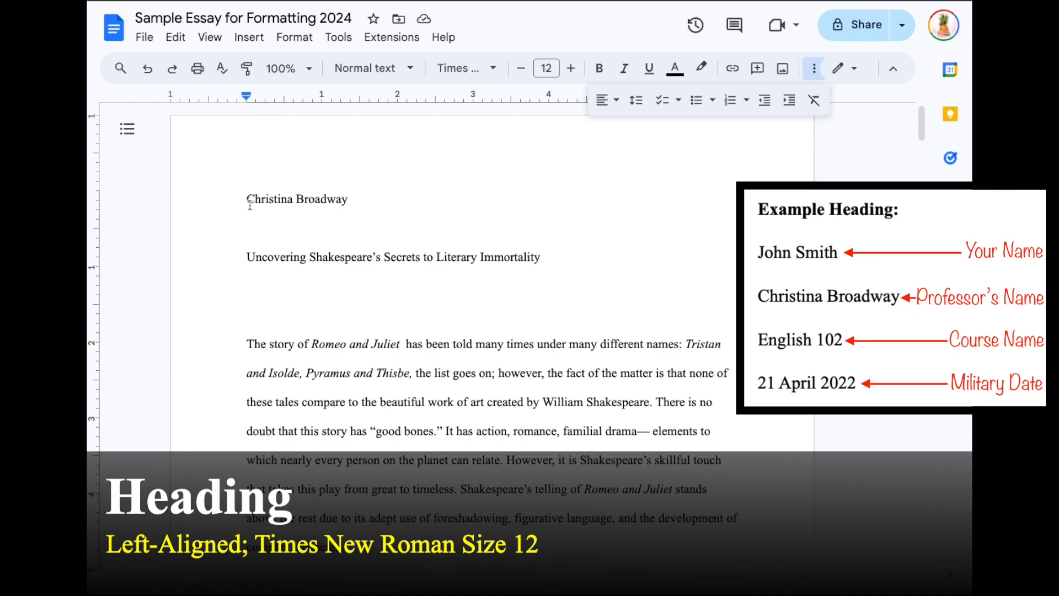
left_click(349, 199)
type("(YOUR Name!!!)")
key("BackSpace")
key("BackSpace")
key("BackSpace")
key("BackSpace")
key("BackSpace")
key("BackSpace")
key("BackSpace")
key("BackSpace")
key("BackSpace")
key("BackSpace")
key("BackSpace")
key("BackSpace")
key("BackSpace")
key("BackSpace")
- Add the instructor's name, titled Ms., on a second heading line
key("Return")
type("Ms. Broadaw")
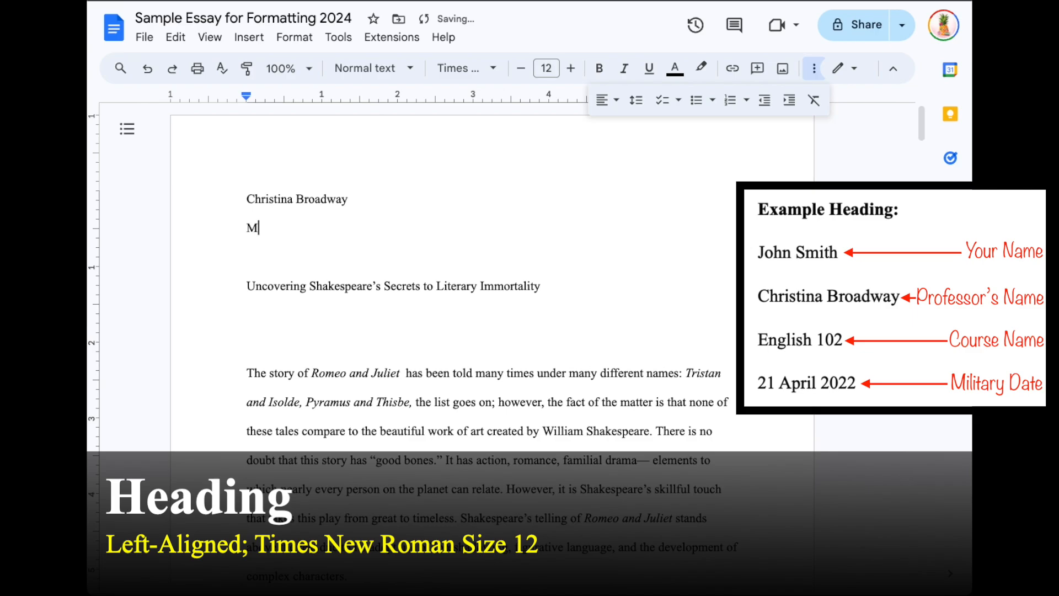
key("BackSpace")
key("BackSpace")
type("way")
key("BackSpace")
key("BackSpace")
key("BackSpace")
key("BackSpace")
key("BackSpace")
key("BackSpace")
key("BackSpace")
key("BackSpace")
key("BackSpace")
key("BackSpace")
key("BackSpace")
key("BackSpace")
type("Christina Broadway")
key("BackSpace")
key("BackSpace")
key("BackSpace")
key("BackSpace")
key("BackSpace")
key("BackSpace")
key("BackSpace")
key("BackSpace")
key("BackSpace")
key("BackSpace")
key("BackSpace")
key("BackSpace")
key("BackSpace")
key("BackSpace")
key("BackSpace")
key("BackSpace")
key("BackSpace")
key("BackSpace")
type("Broadway")
key("BackSpace")
key("BackSpace")
key("BackSpace")
key("BackSpace")
key("BackSpace")
key("BackSpace")
key("BackSpace")
key("BackSpace")
type("Ms. Broadway")
key("Left")
key("Left")
key("Left")
key("Left")
key("Left")
key("Left")
key("Left")
key("Left")
key("Left")
key("BackSpace")
key("Left")
type("r")
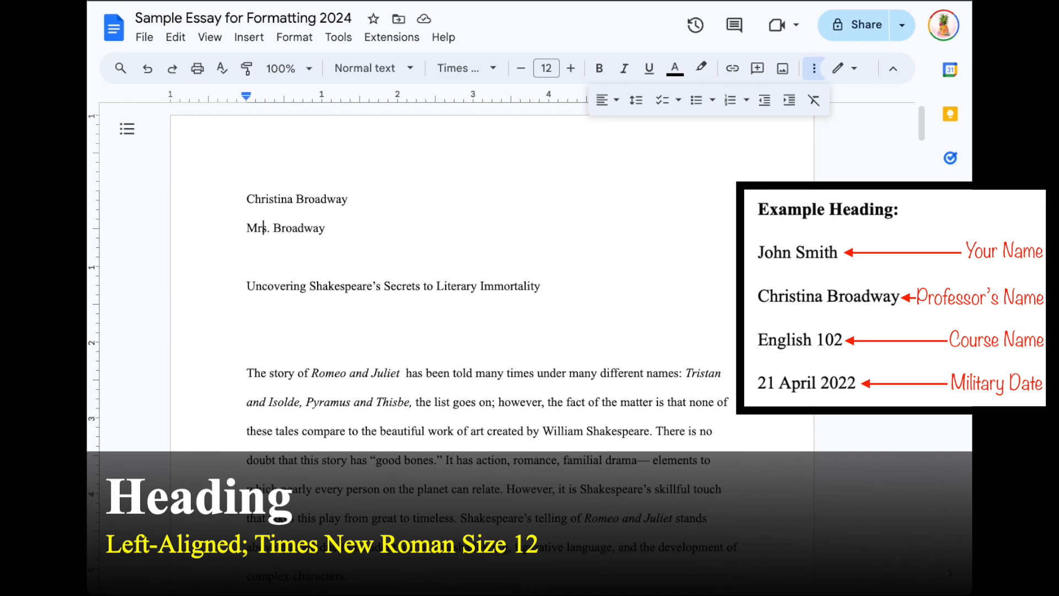
key("BackSpace")
key("Right")
key("Right")
key("Right")
key("Right")
key("Right")
key("Right")
key("Right")
key("Right")
key("Right")
key("Right")
key("Right")
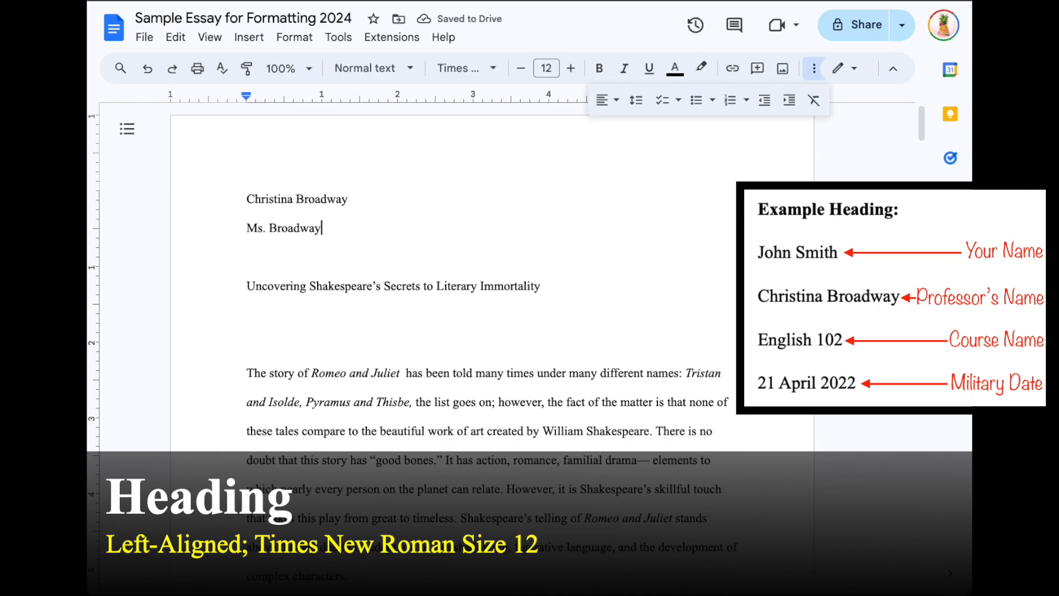
- Add 'English 101' and '27 August 2026' on their own heading lines
key("Return")
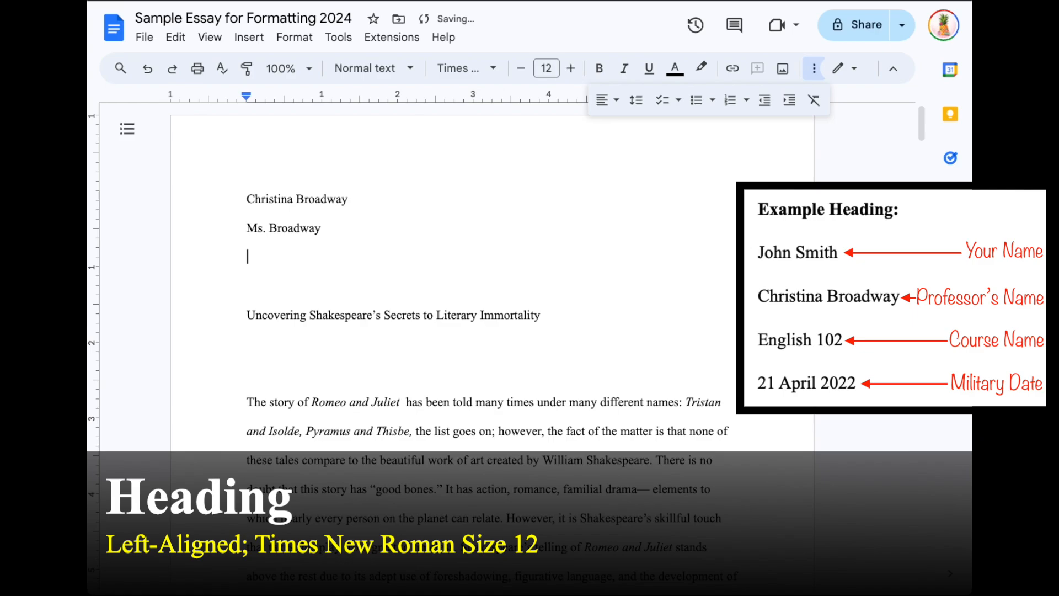
type("glish 101")
key("Return")
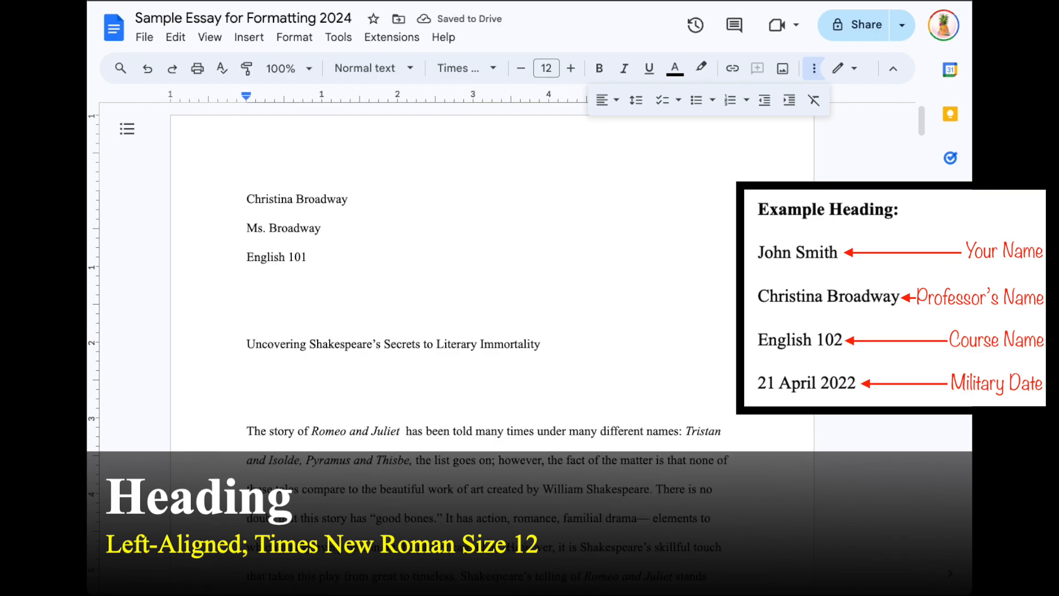
type("27 ")
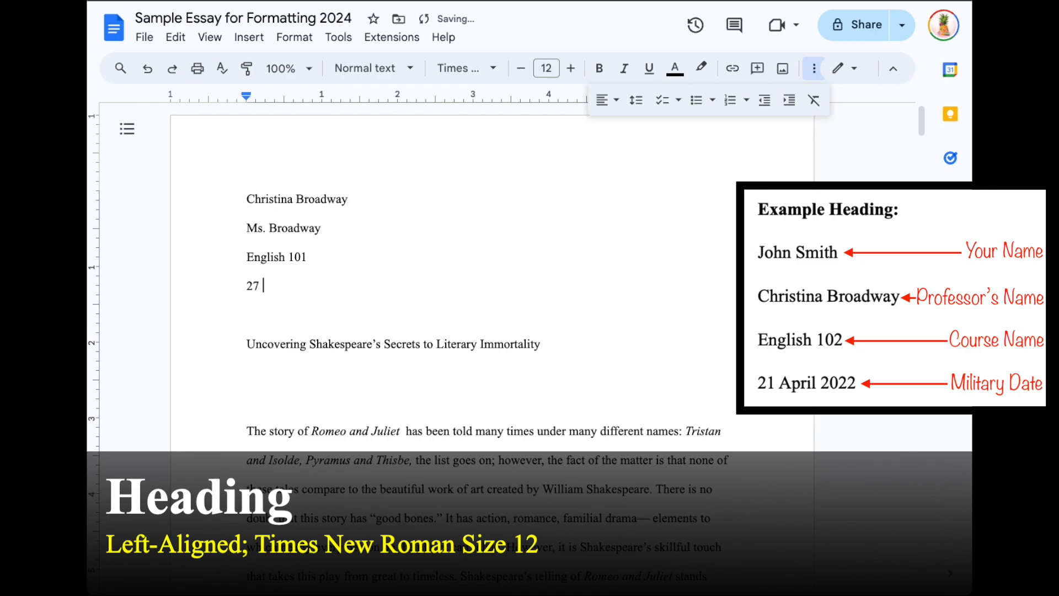
type("August 2026")
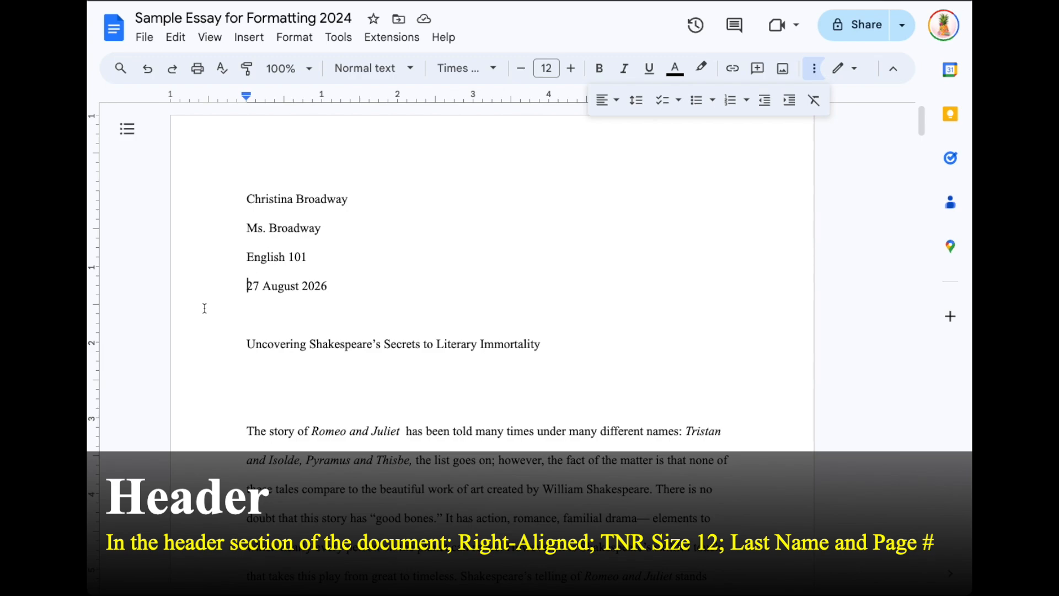
- Add a page header to the document through the Insert menu
left_click(807, 74)
left_click(554, 136)
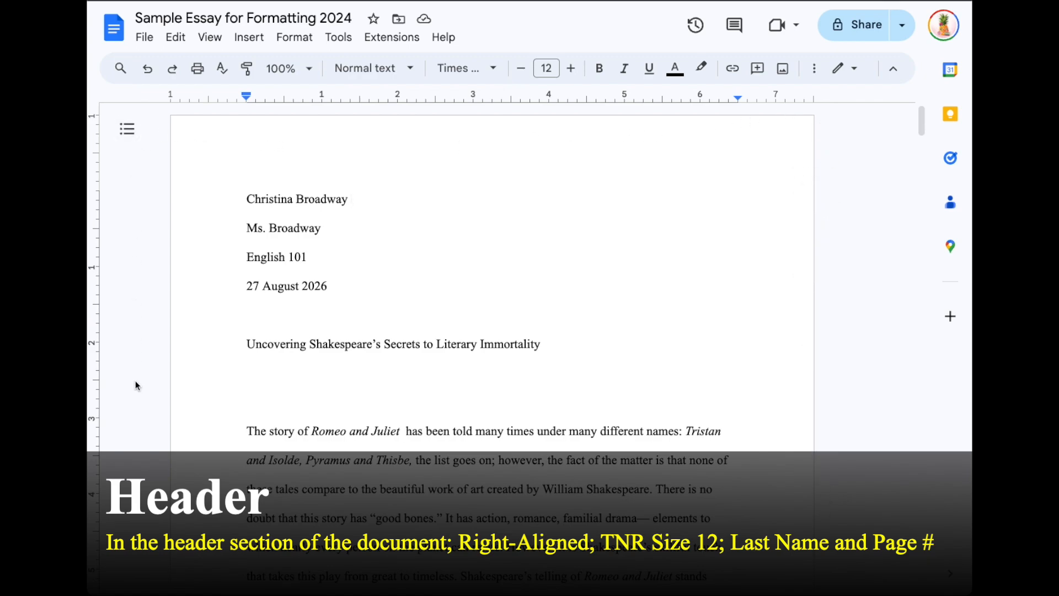
double_click(669, 135)
double_click(669, 135)
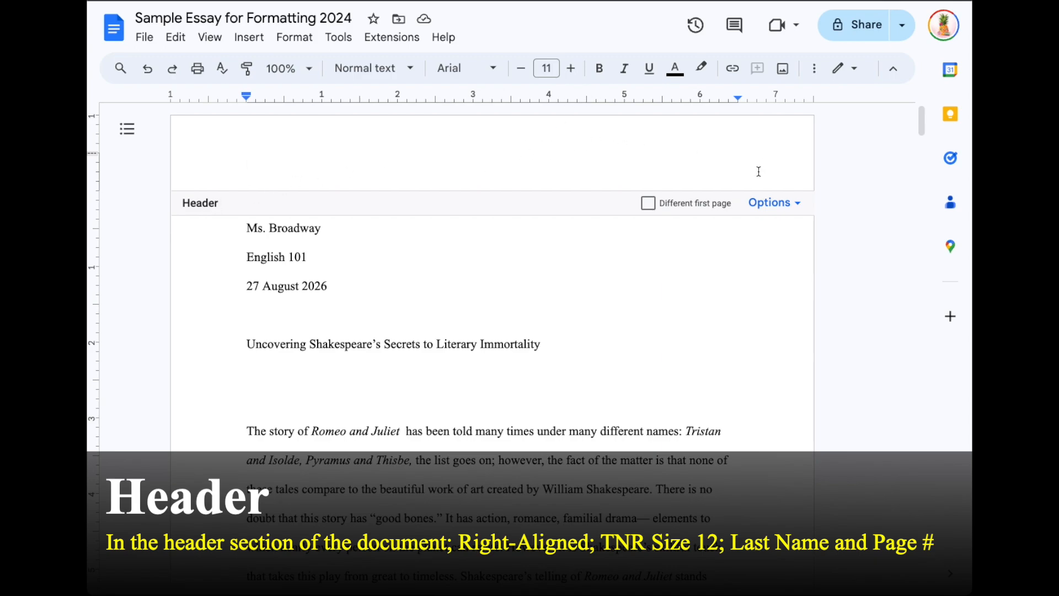
left_click(860, 231)
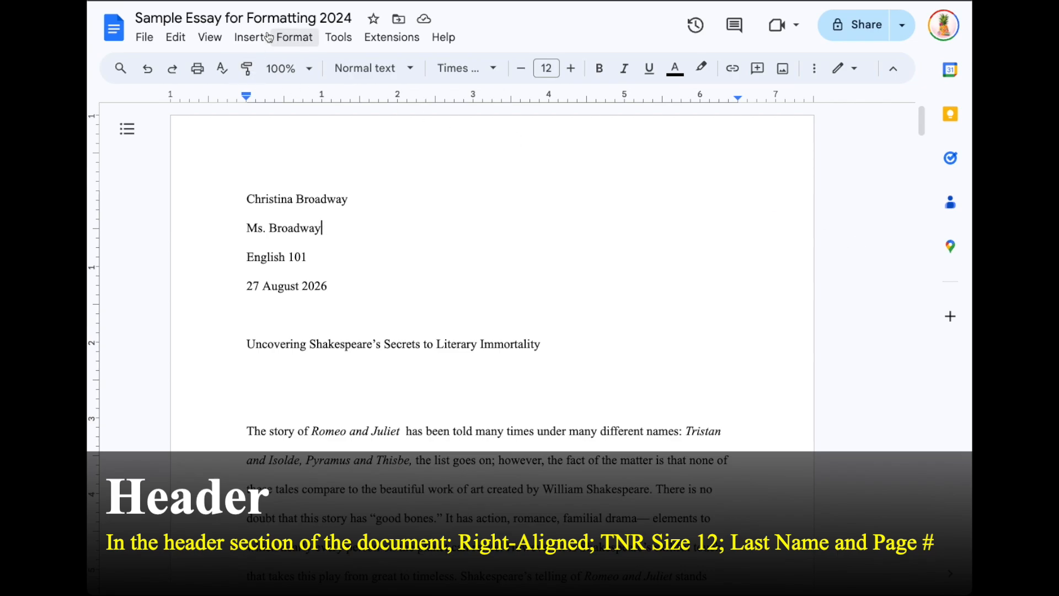
left_click(210, 38)
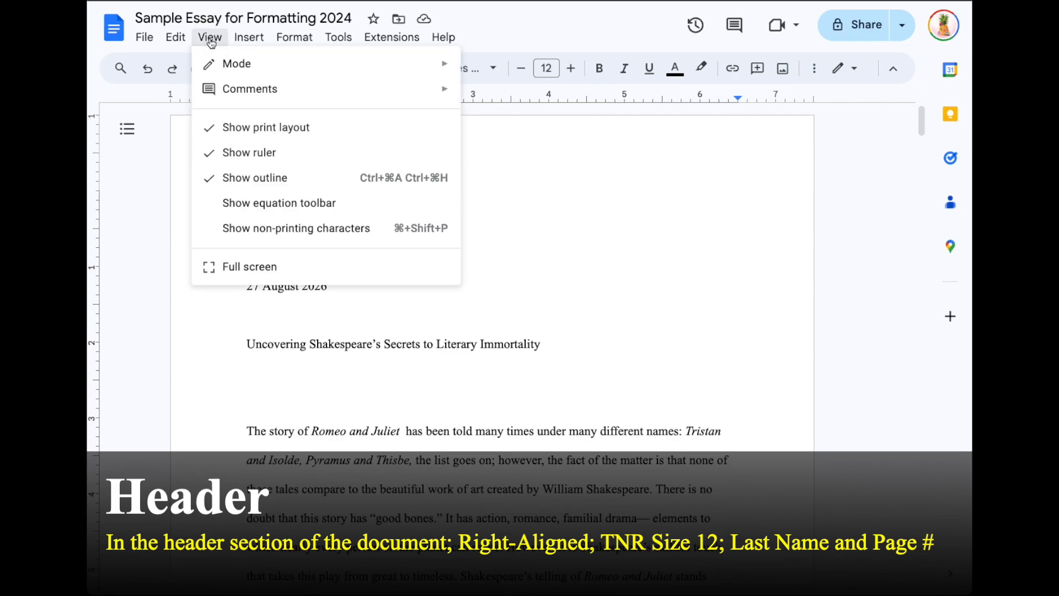
mouse_move(239, 38)
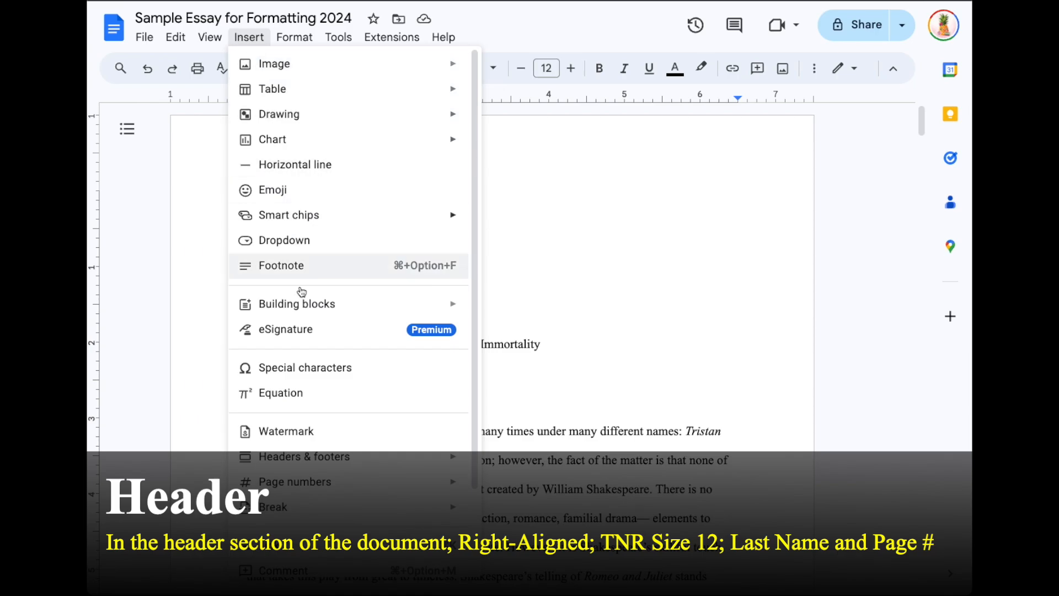
mouse_move(418, 455)
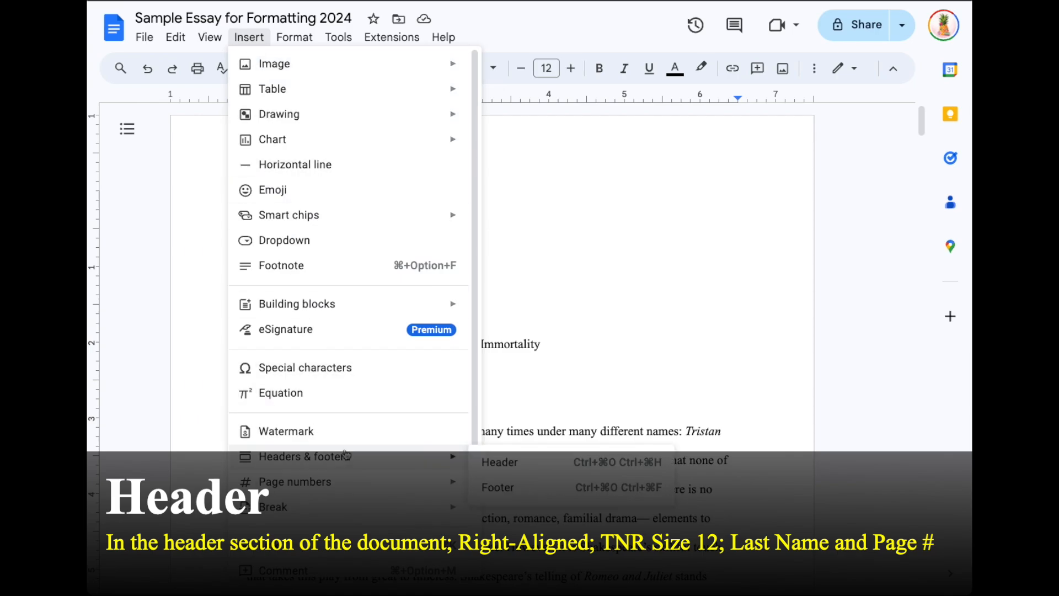
left_click(511, 462)
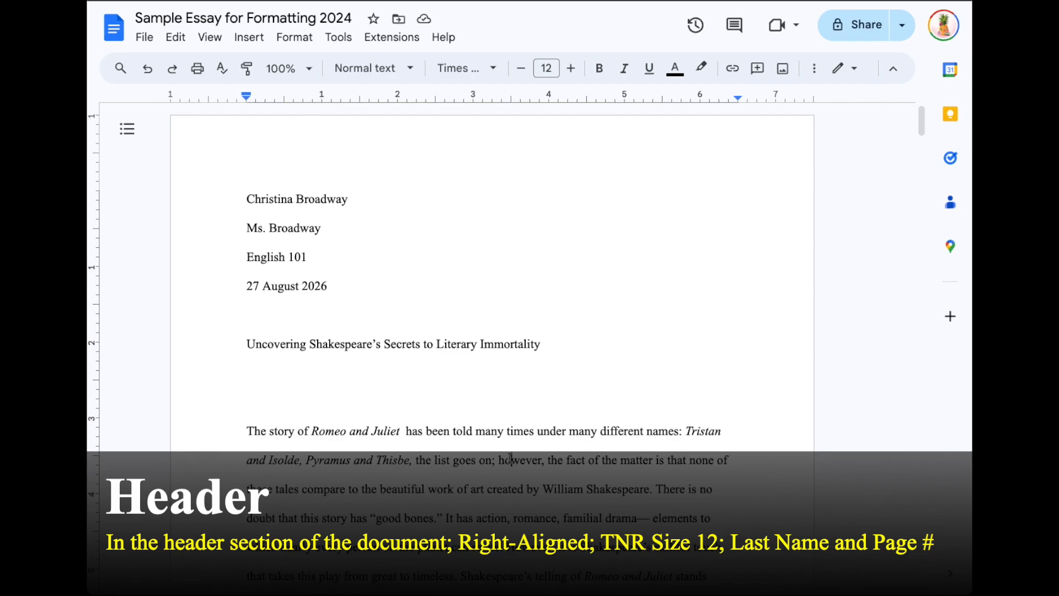
left_click(246, 37)
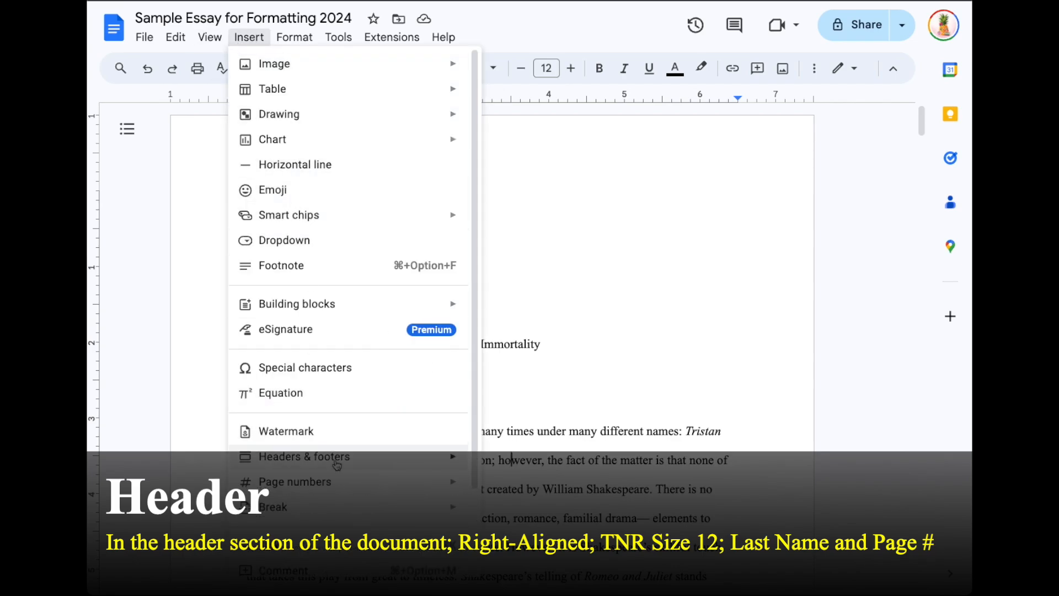
mouse_move(336, 458)
left_click(502, 462)
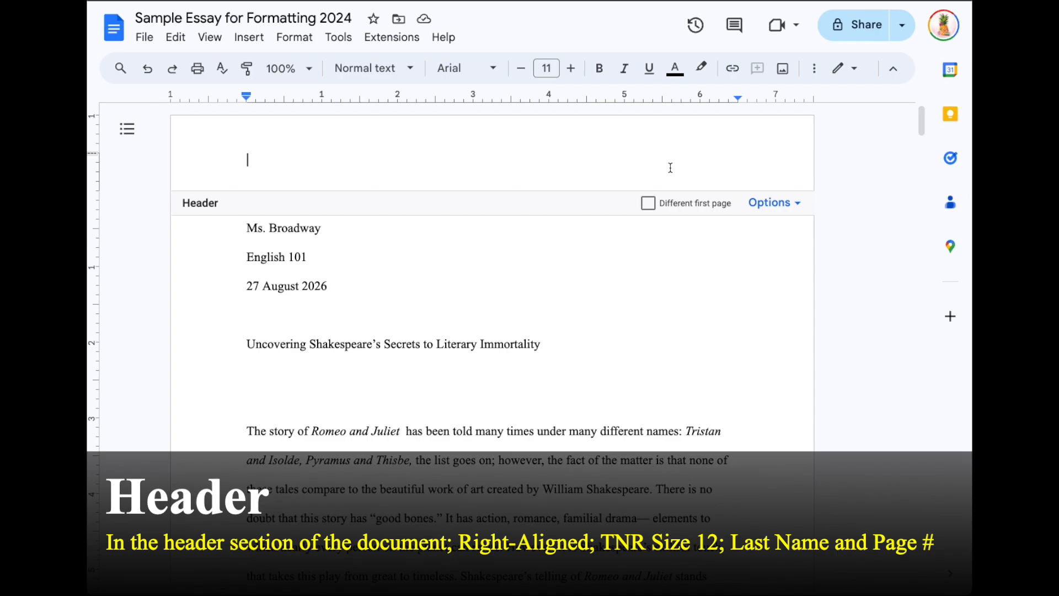
- Format the header as right-aligned Times New Roman at size 12
left_click(462, 68)
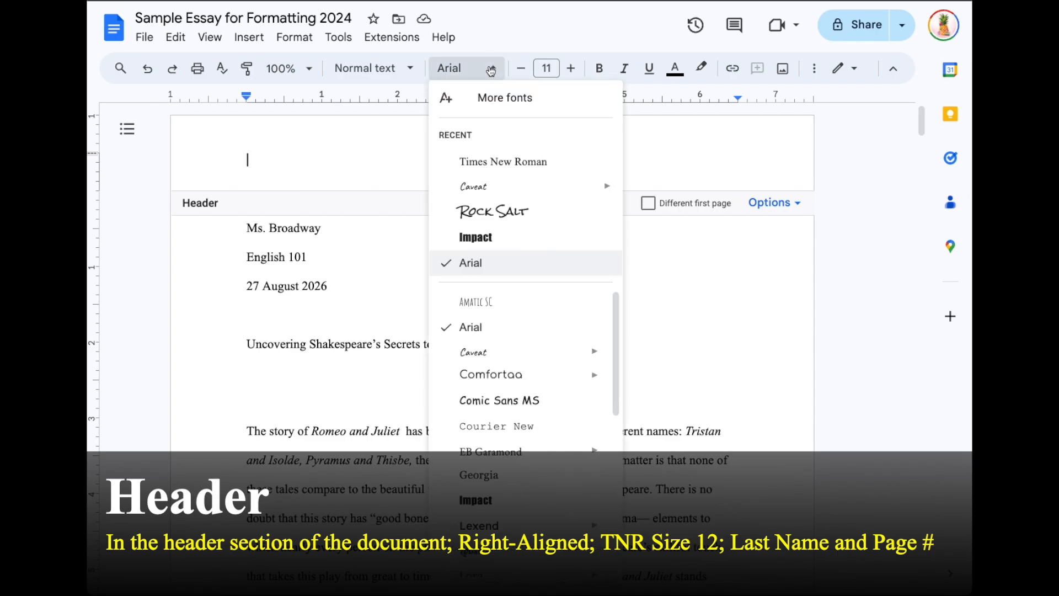
left_click(495, 162)
left_click(572, 69)
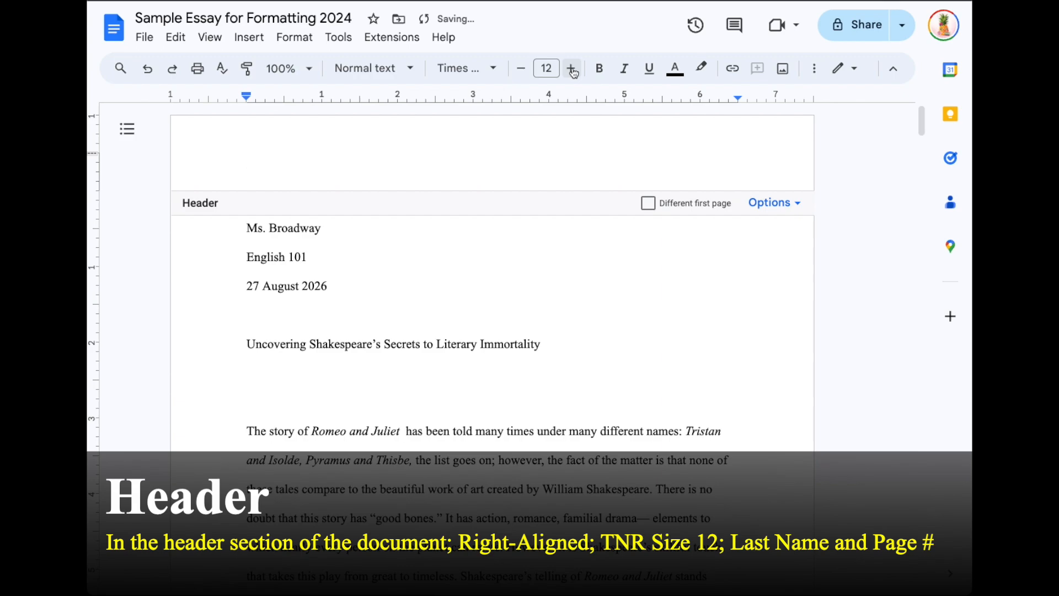
left_click(814, 68)
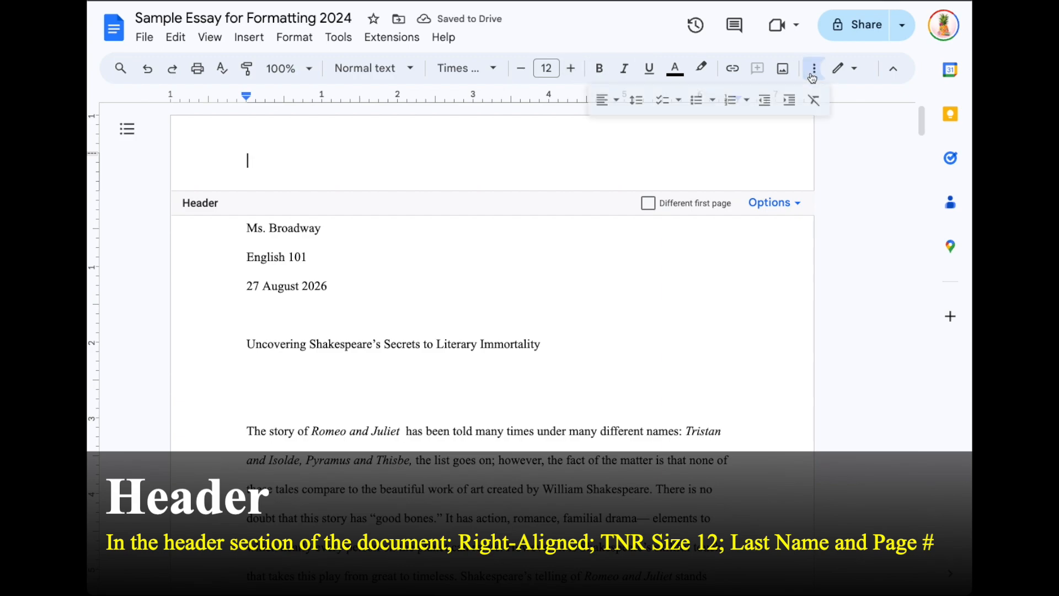
left_click(609, 105)
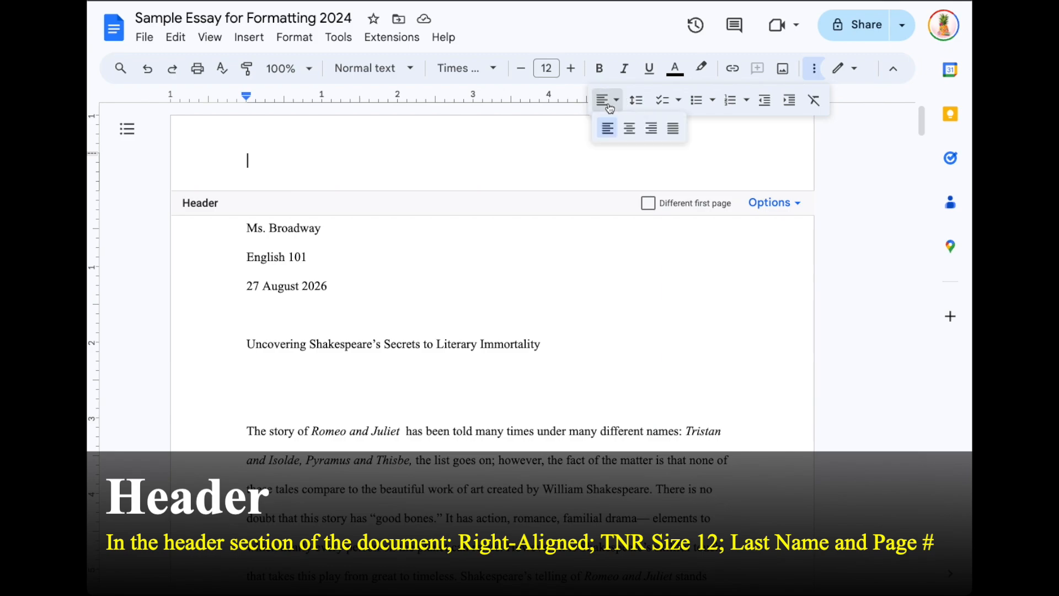
left_click(651, 130)
- Type the writer's surname into the header
type("YOUR last name!!!")
key("BackSpace")
key("BackSpace")
key("BackSpace")
key("BackSpace")
key("BackSpace")
key("BackSpace")
key("BackSpace")
key("BackSpace")
key("BackSpace")
key("BackSpace")
key("BackSpace")
key("BackSpace")
key("BackSpace")
key("BackSpace")
key("BackSpace")
key("BackSpace")
key("BackSpace")
type("Broadway")
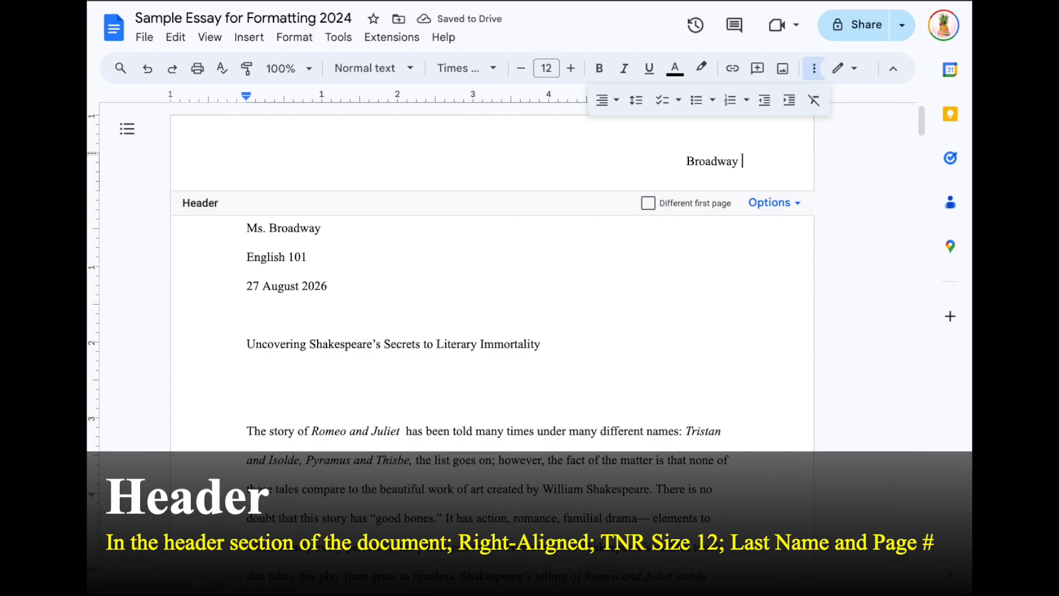
left_click(775, 204)
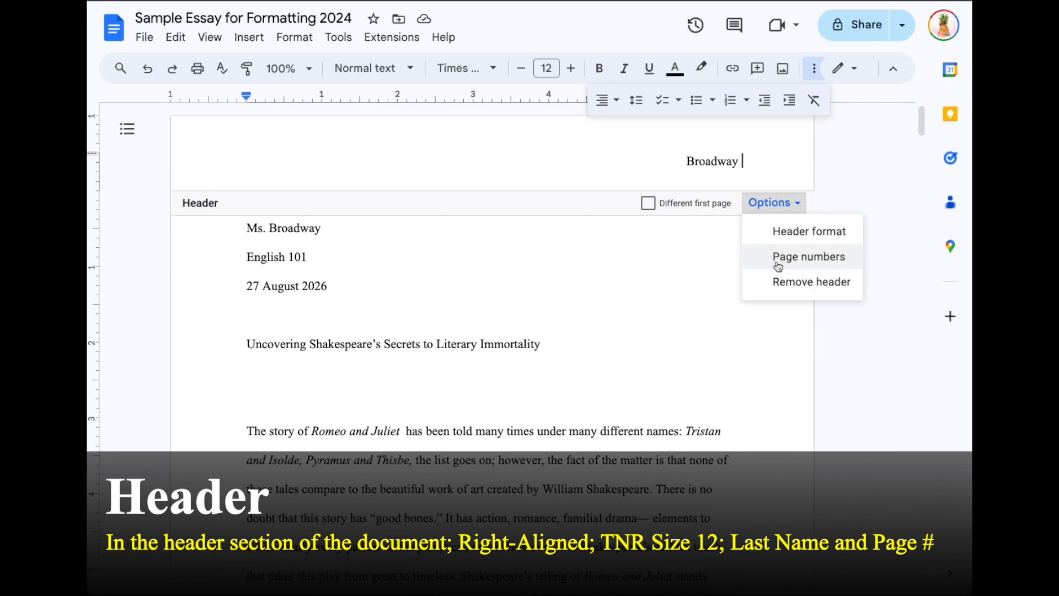
- Type 1 after the surname in the header and return to page 1's header
left_click(764, 163)
type("1")
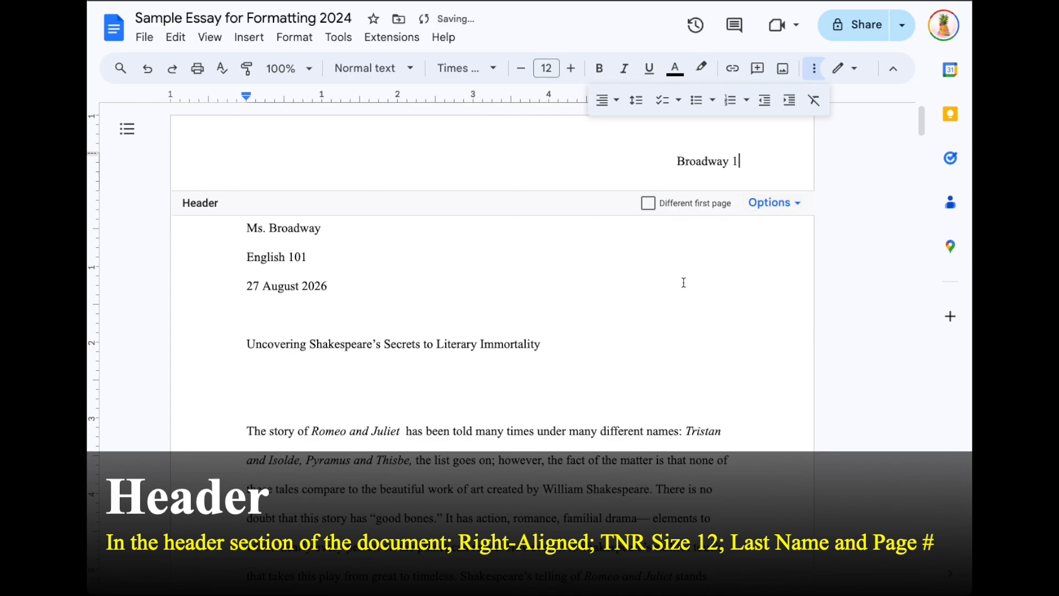
scroll(682, 281, "down", 14)
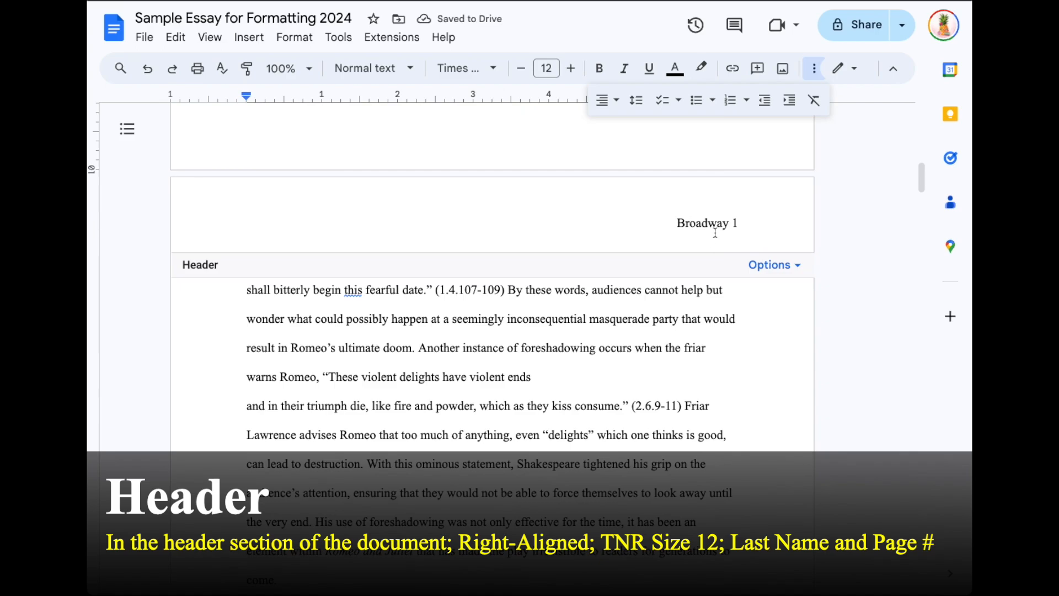
scroll(712, 280, "down", 14)
scroll(712, 279, "down", 4)
scroll(739, 159, "up", 10)
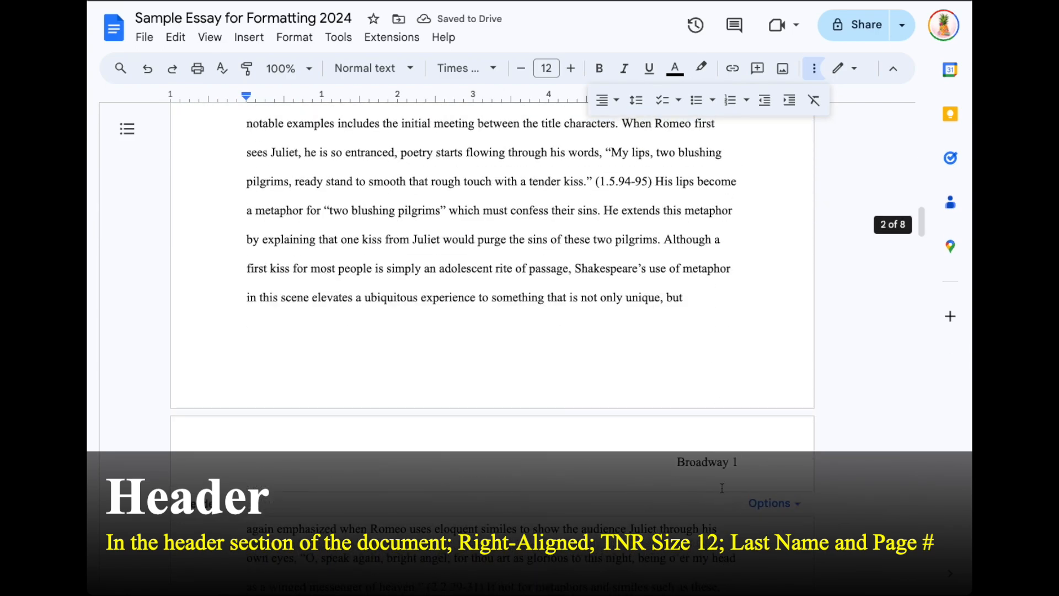
scroll(734, 462, "down", 14)
scroll(735, 444, "up", 20)
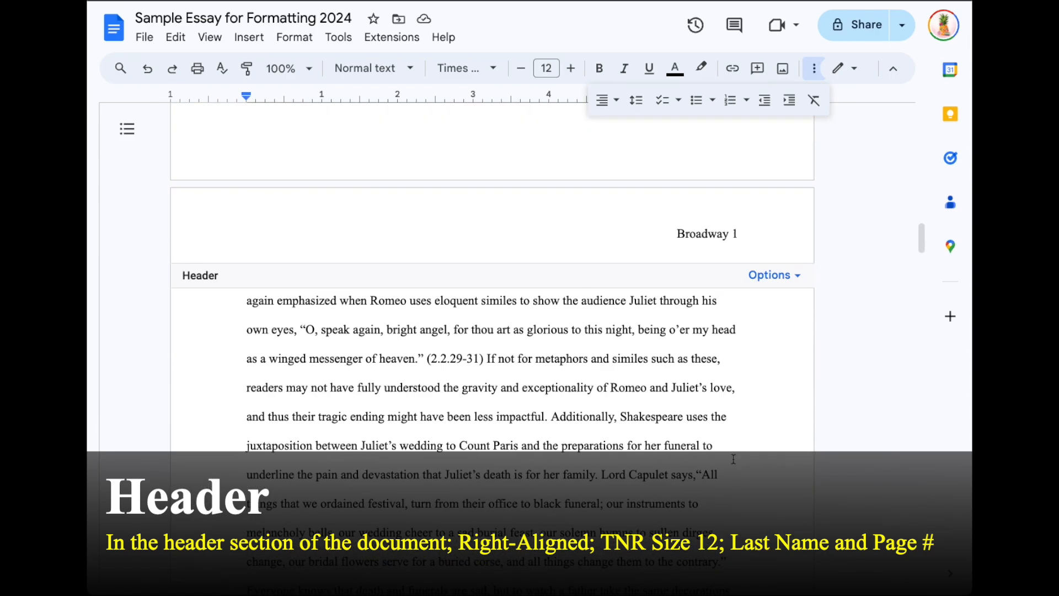
scroll(736, 444, "up", 10)
left_click(736, 159)
- Insert automatic header page numbers starting on the first page, then exit the header
left_click(771, 202)
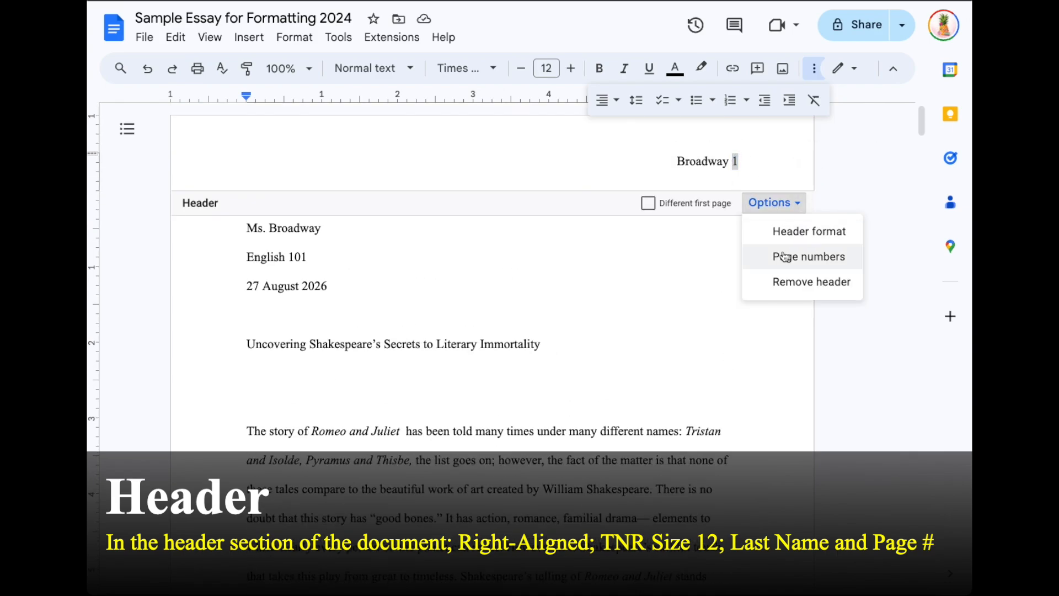
left_click(783, 256)
left_click(775, 204)
left_click(782, 256)
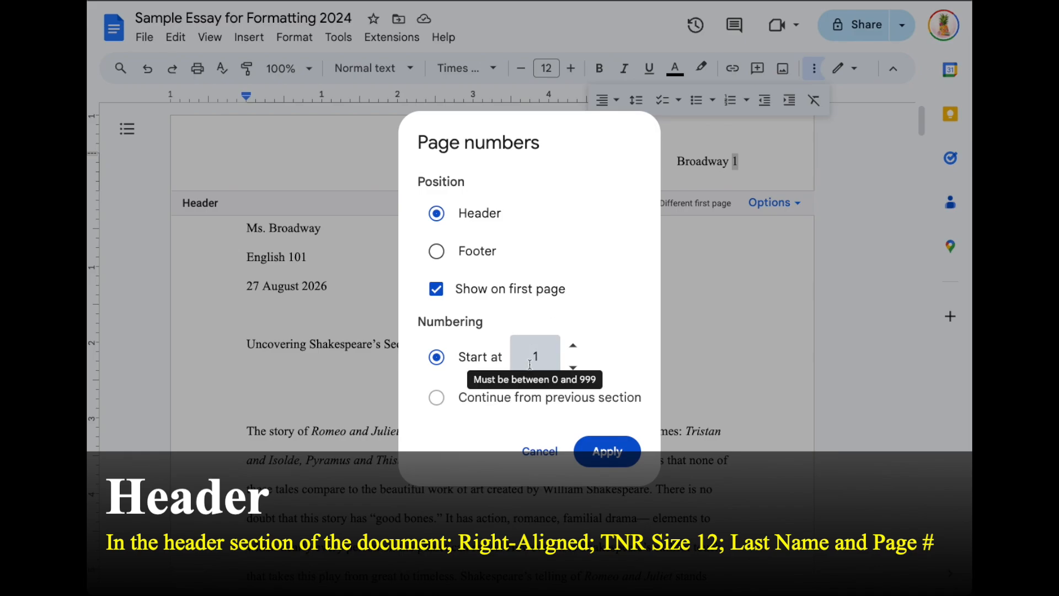
left_click(608, 449)
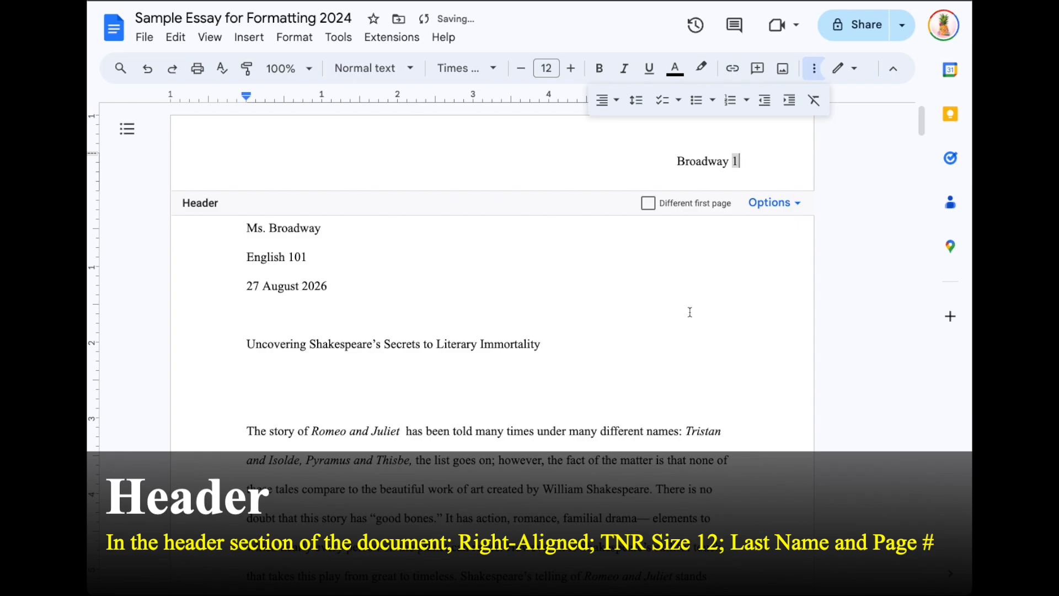
scroll(732, 275, "down", 10)
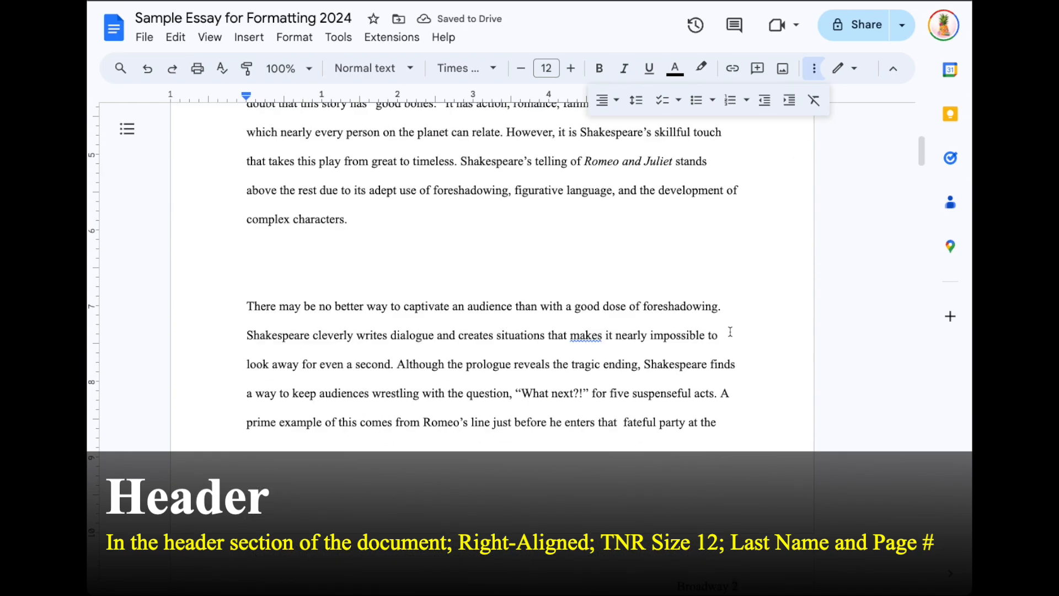
scroll(750, 265, "down", 8)
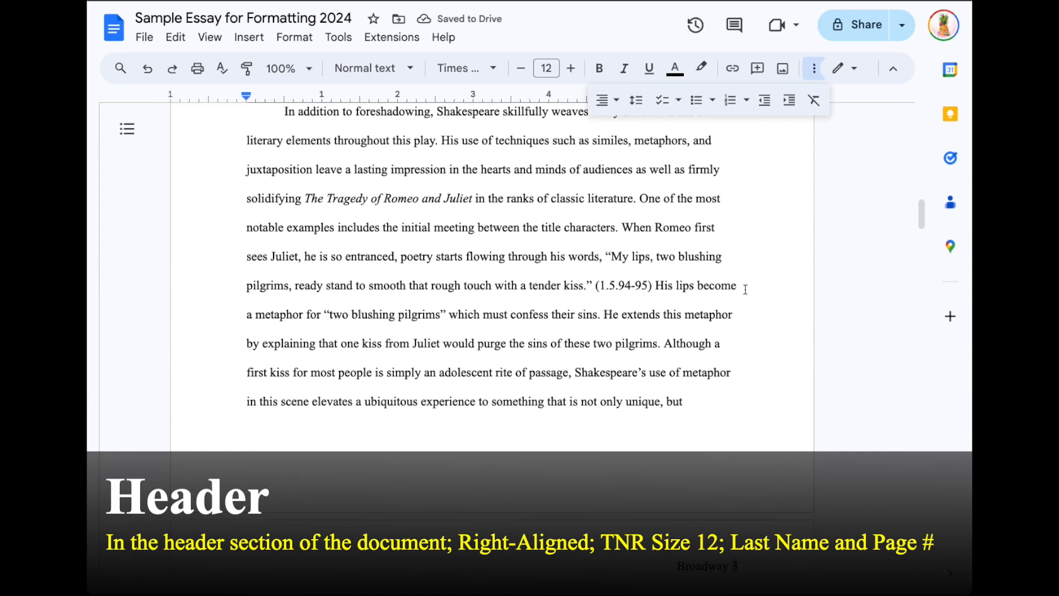
scroll(690, 285, "up", 18)
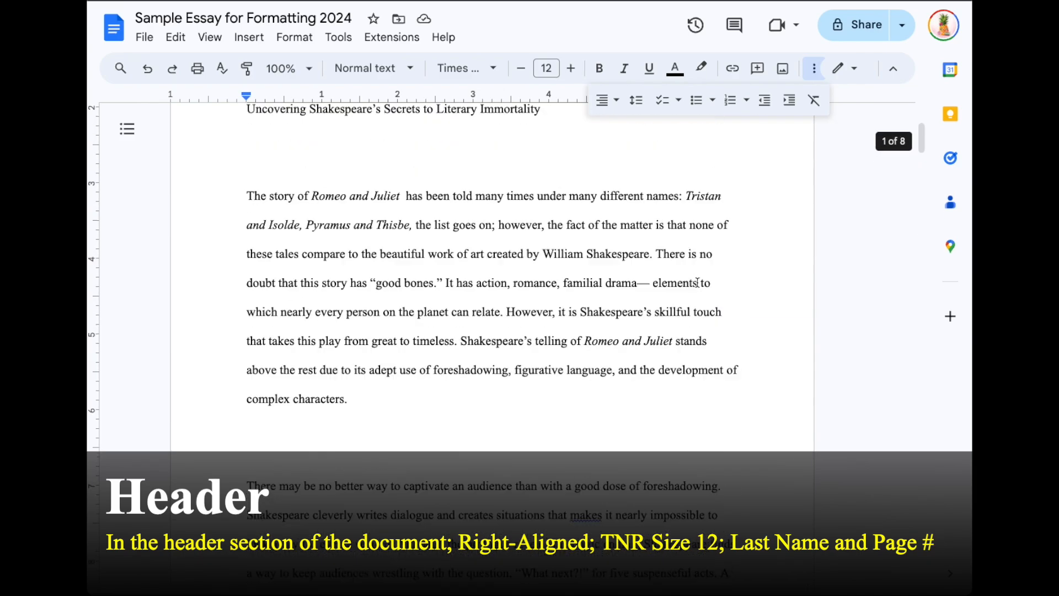
left_click(654, 279)
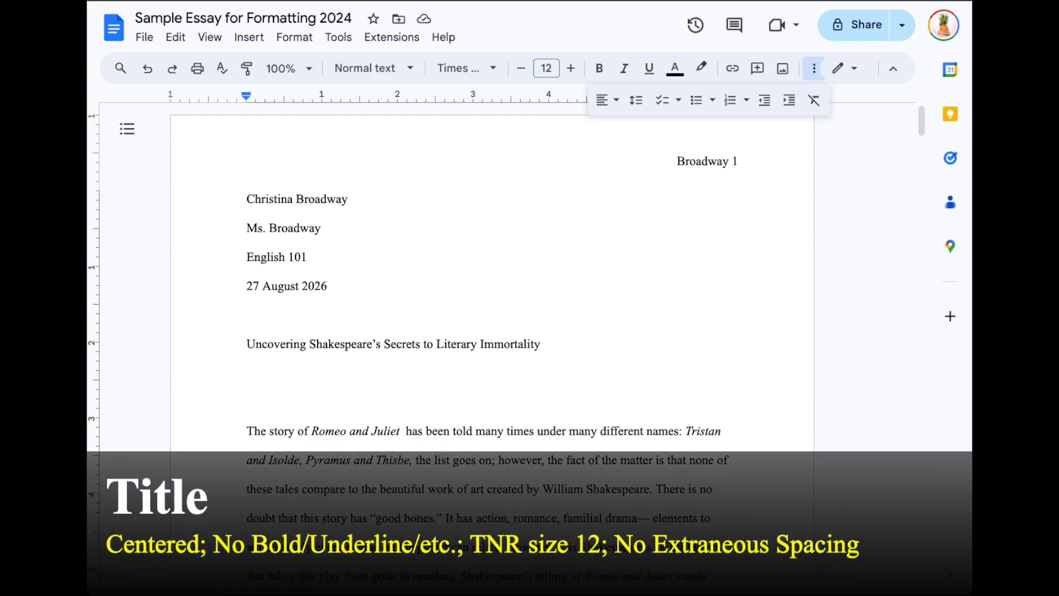
- Center the title 'Uncovering Shakespeare's Secrets to Literary Immortality'
left_click(579, 288)
left_click_drag(589, 348, 246, 347)
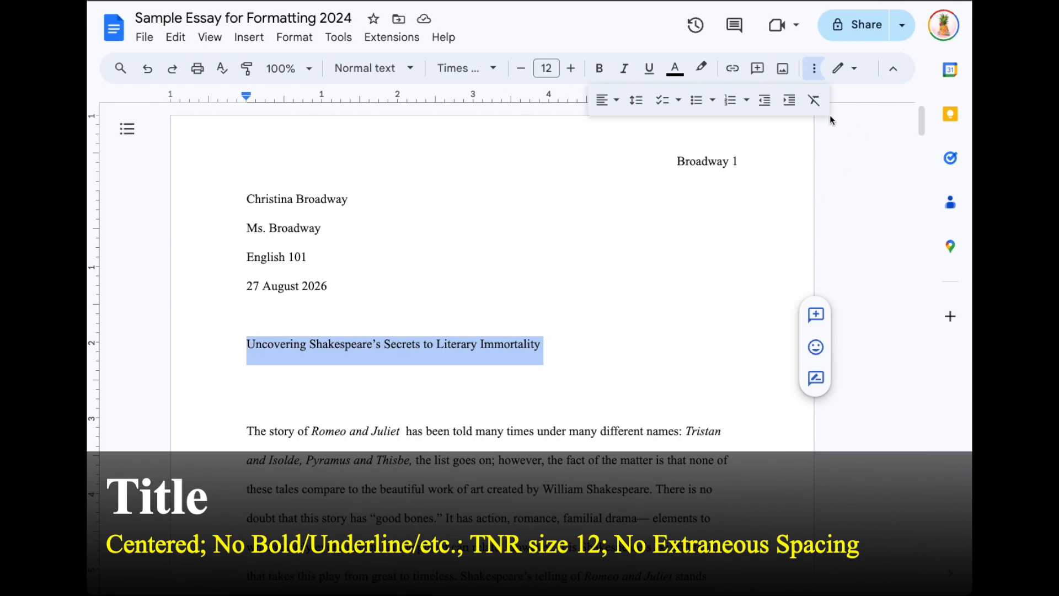
left_click(814, 68)
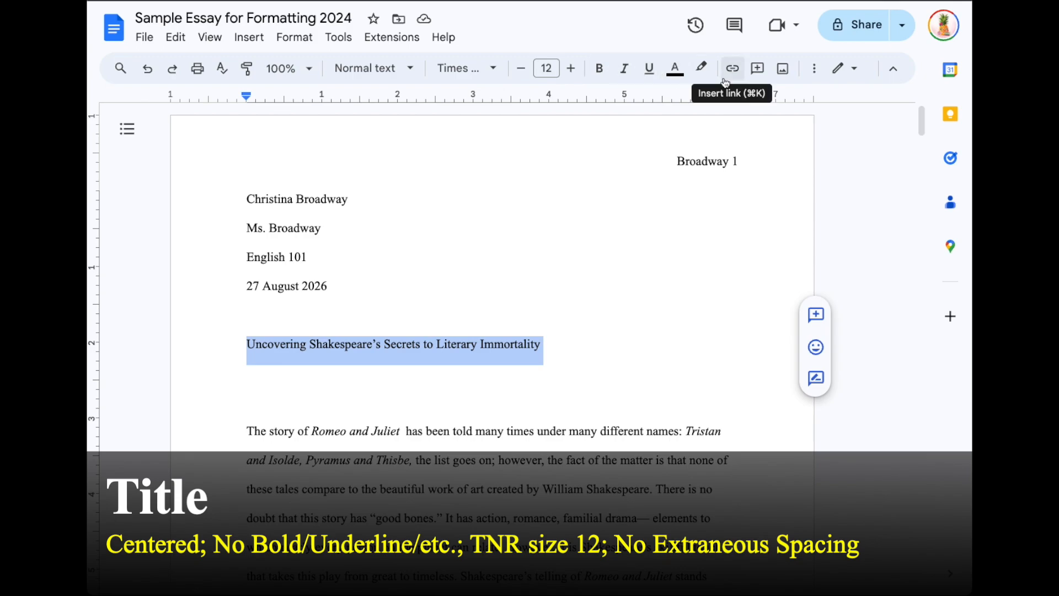
left_click(814, 68)
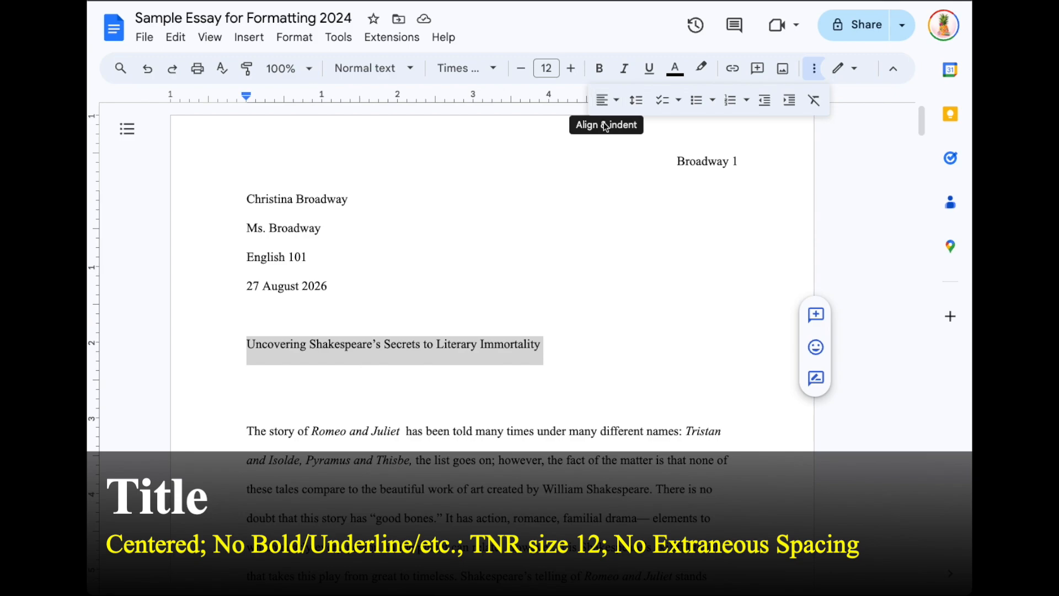
left_click(604, 102)
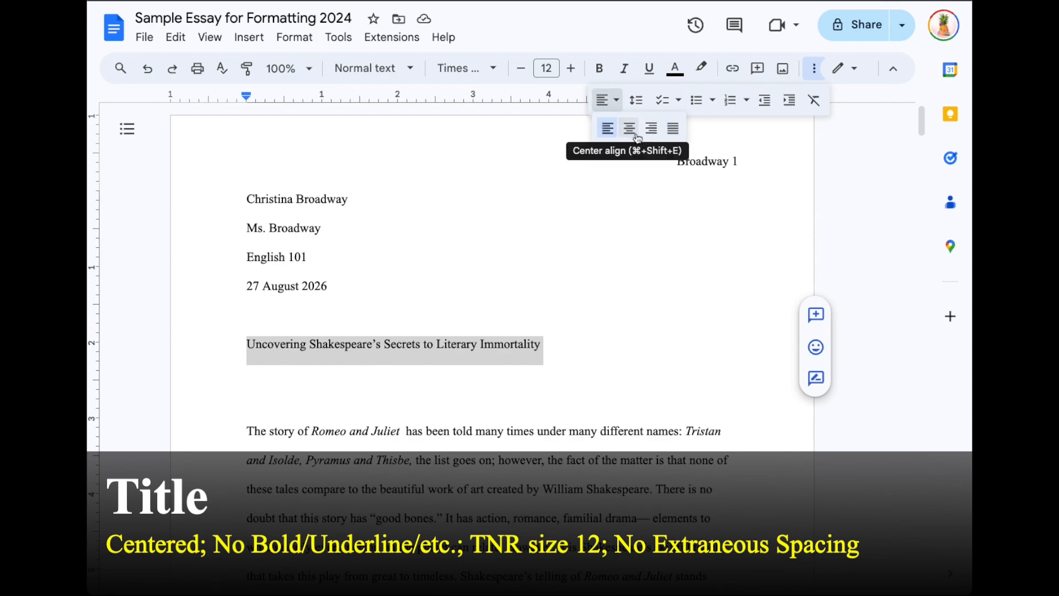
left_click(629, 129)
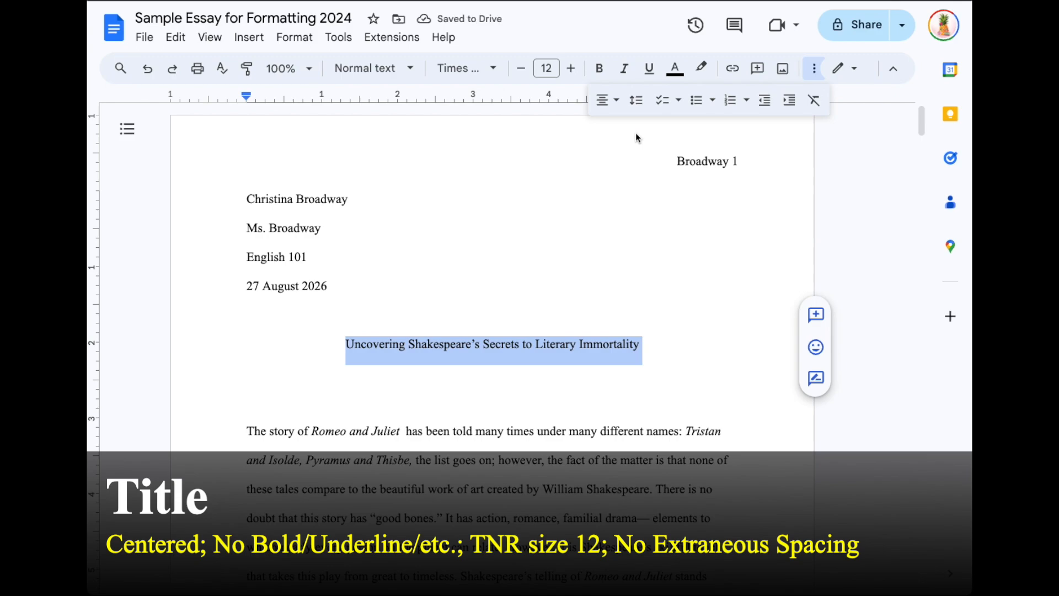
- Delete the blank lines above and below the title
left_click(385, 322)
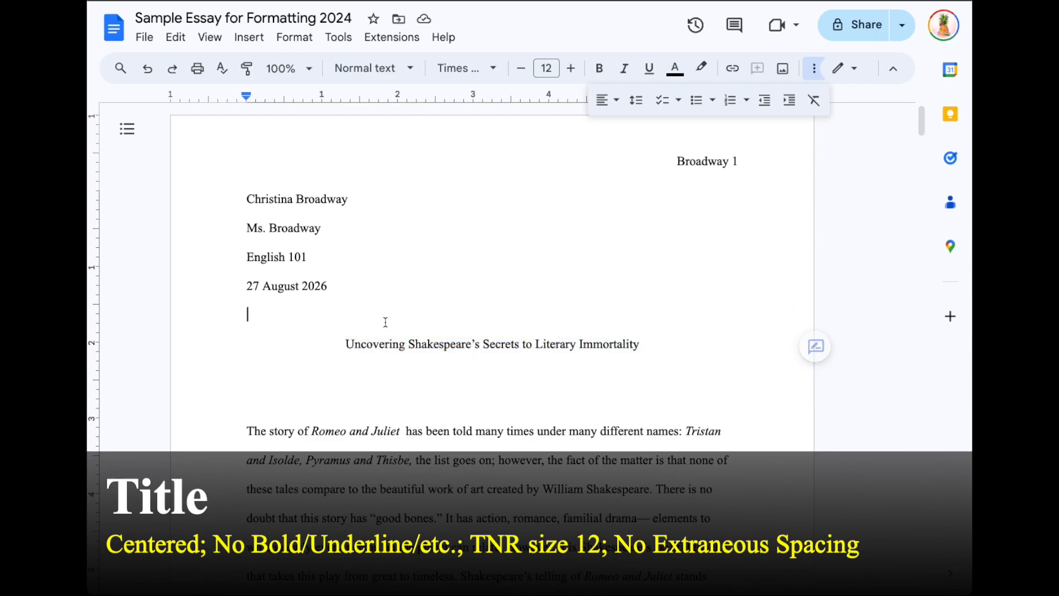
key("BackSpace")
left_click(375, 348)
key("BackSpace")
left_click(355, 338)
key("BackSpace")
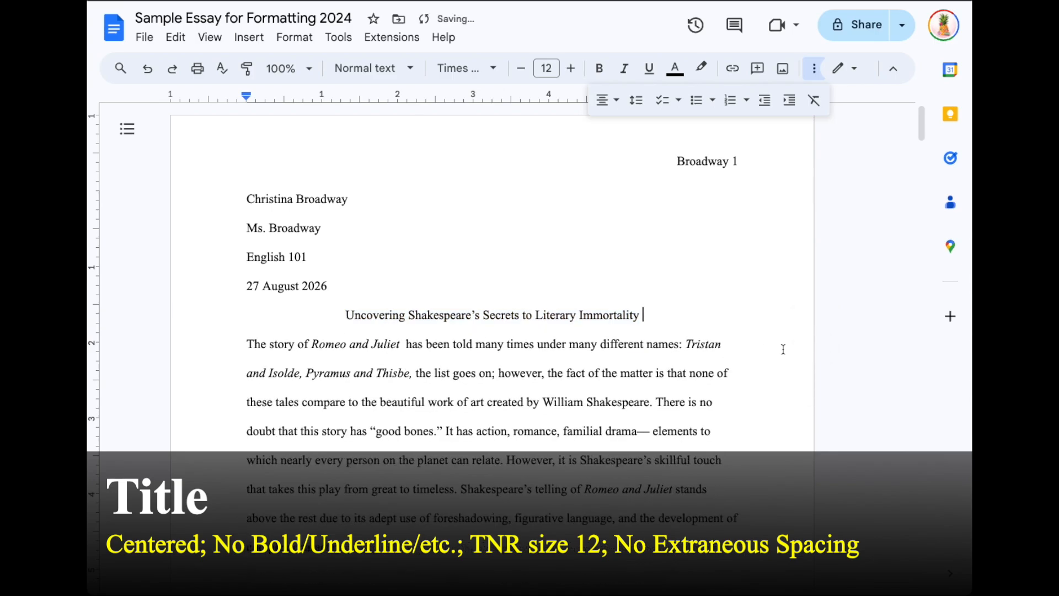
- Replace the first paragraph's leading spaces with a tab and tab-indent the 'There may be no better way' paragraph
left_click(394, 297)
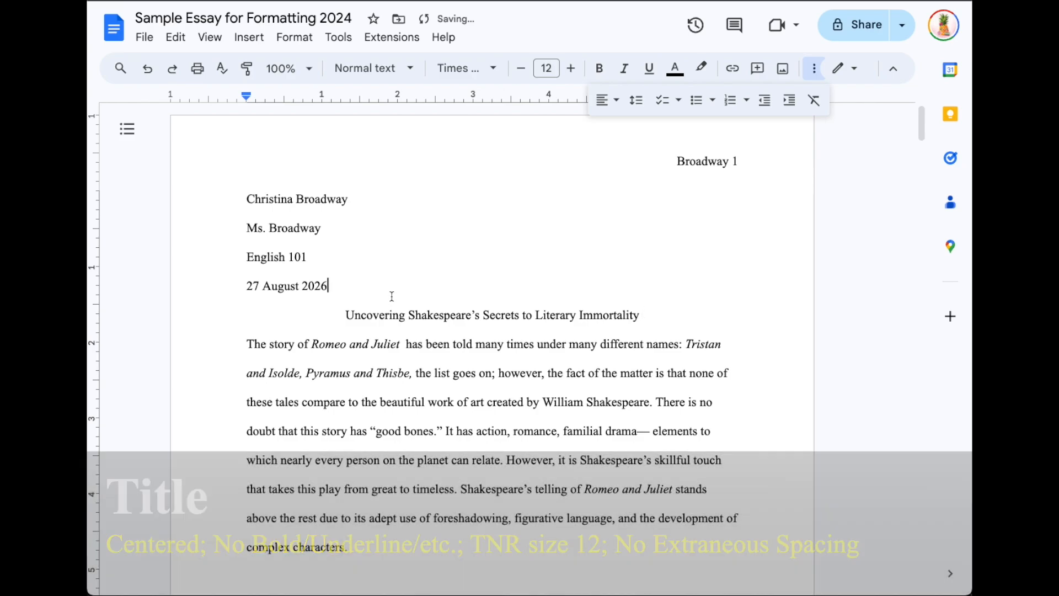
left_click(245, 344)
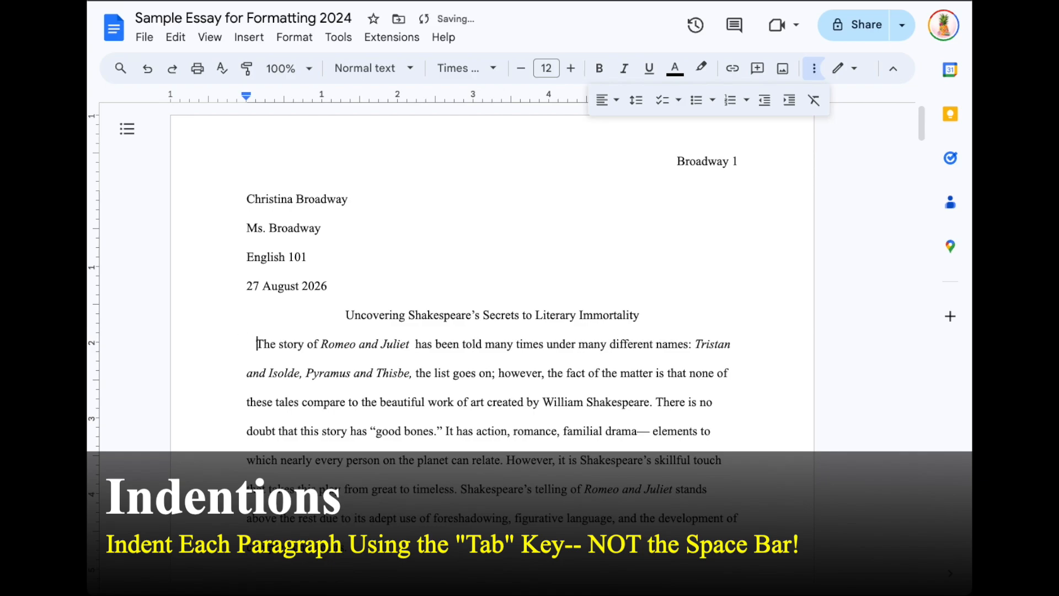
key("BackSpace")
key("BackSpace")
key("BackSpace")
key("BackSpace")
key("BackSpace")
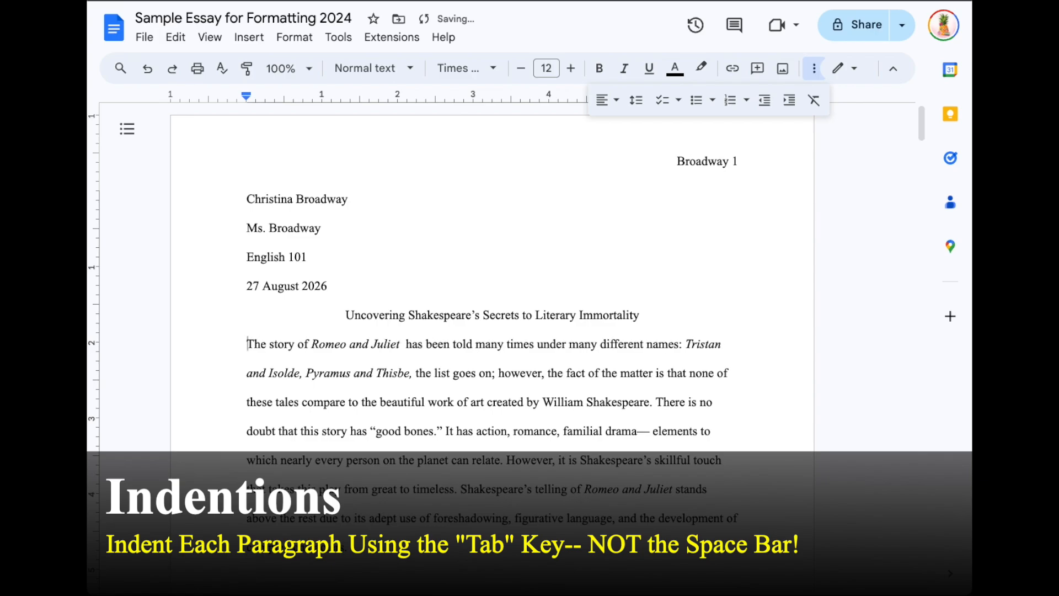
key("Tab")
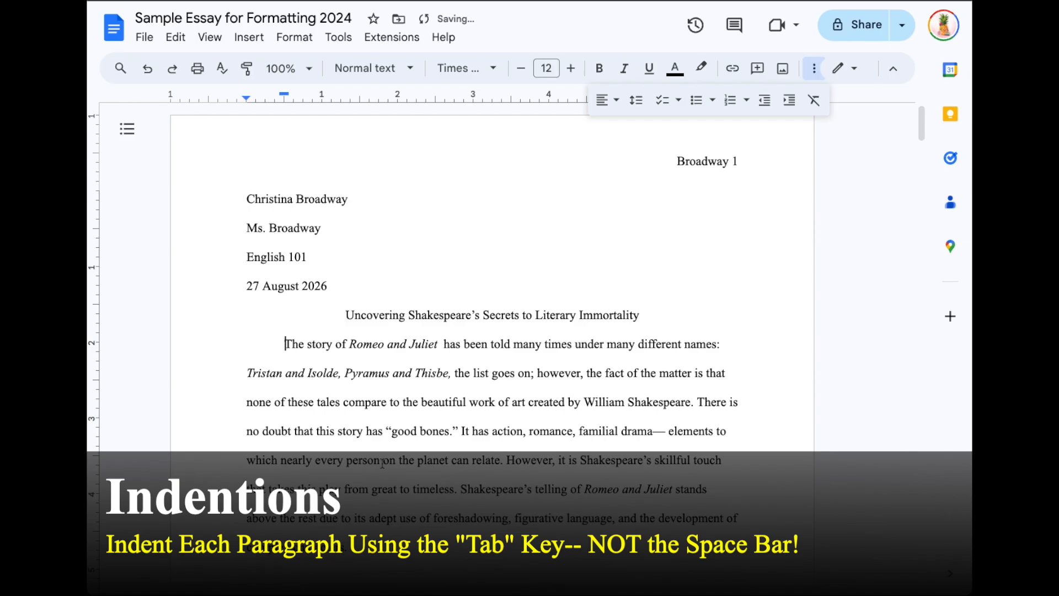
scroll(382, 463, "down", 4)
left_click(242, 430)
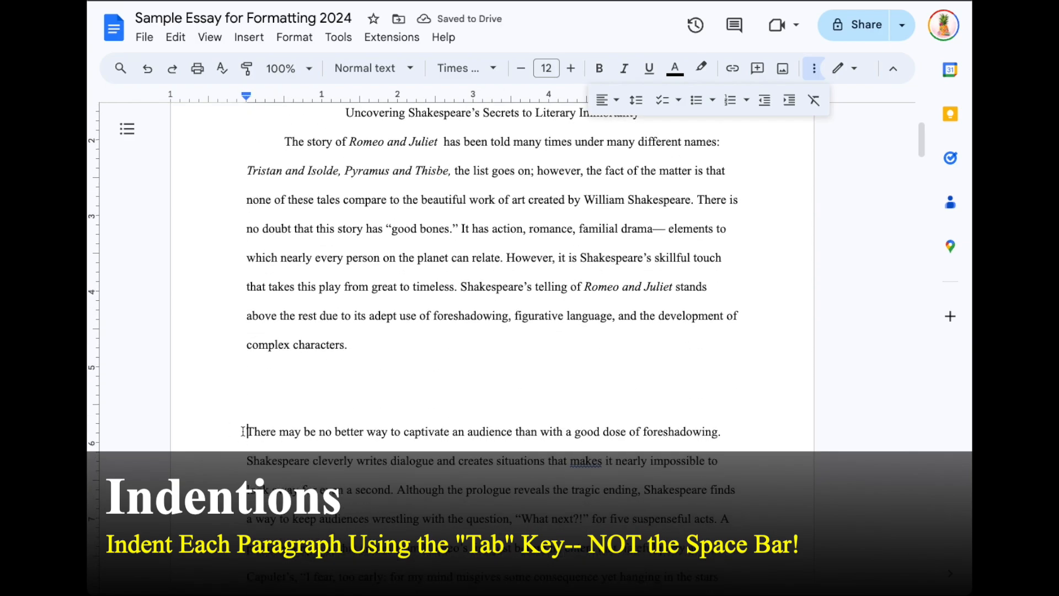
key("Tab")
- Tab-indent the 'Perhaps', 'Shakespeare's impressive use' and 'At first' paragraphs
scroll(248, 436, "down", 12)
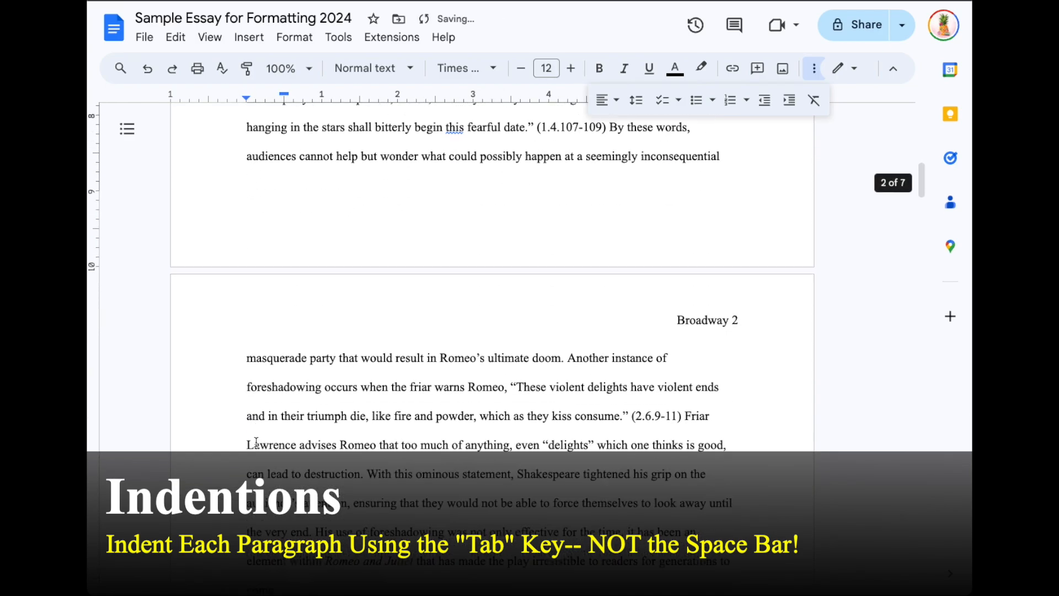
left_click_drag(260, 393, 283, 390)
scroll(352, 457, "down", 12)
scroll(352, 457, "down", 7)
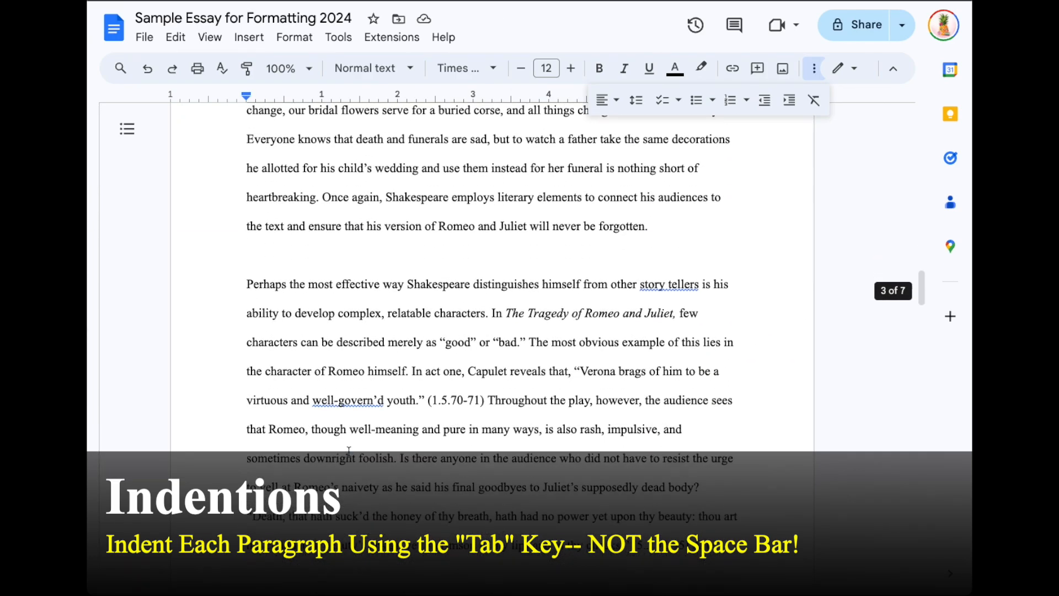
left_click(247, 282)
key("Tab")
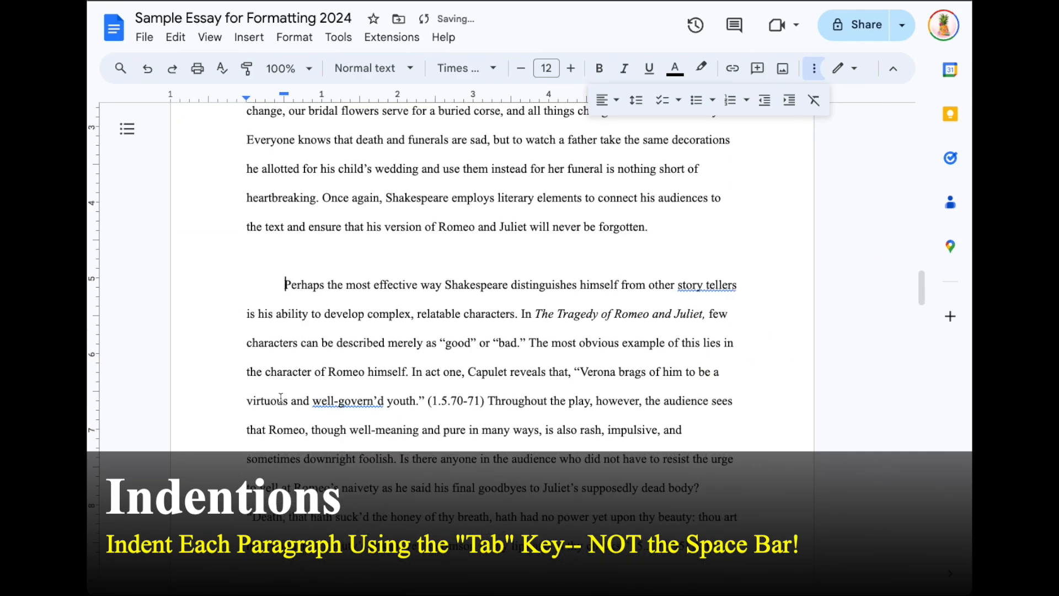
scroll(281, 397, "down", 18)
scroll(281, 398, "down", 5)
left_click(240, 282)
key("Tab")
scroll(253, 427, "down", 2)
scroll(253, 428, "down", 7)
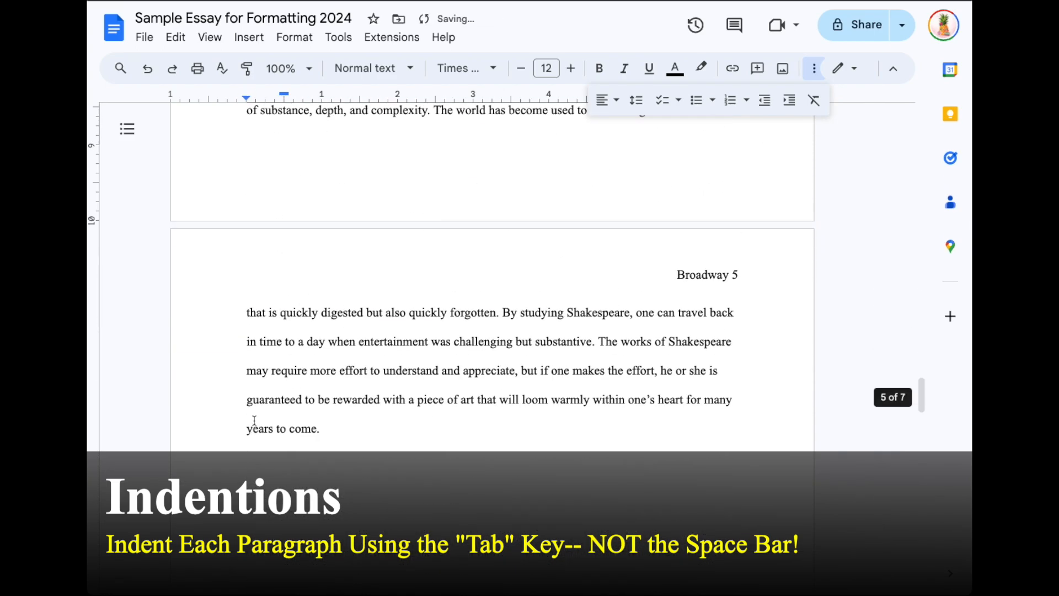
left_click(248, 400)
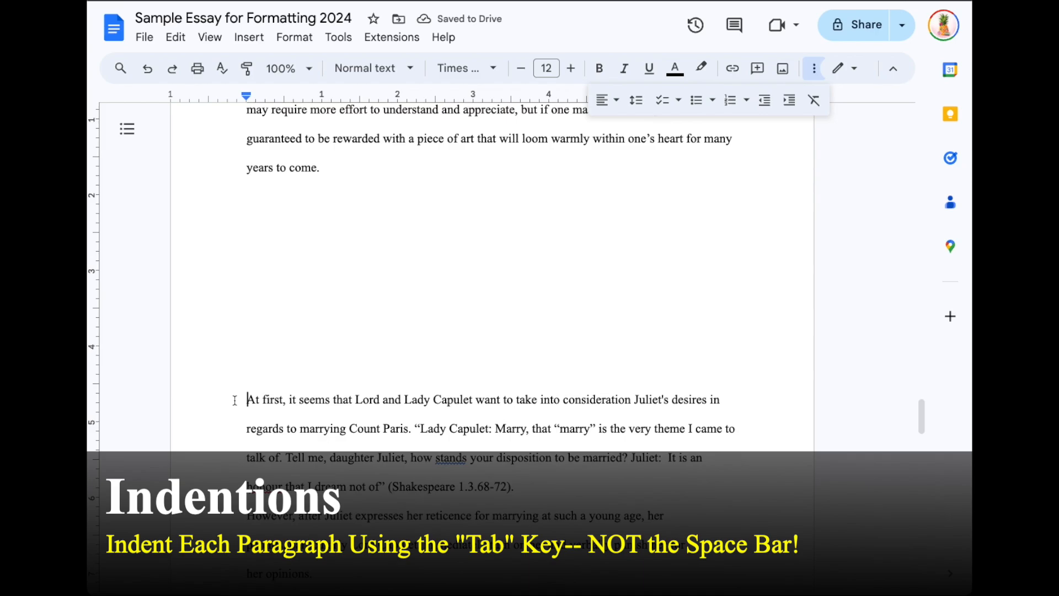
key("Tab")
scroll(321, 415, "down", 2)
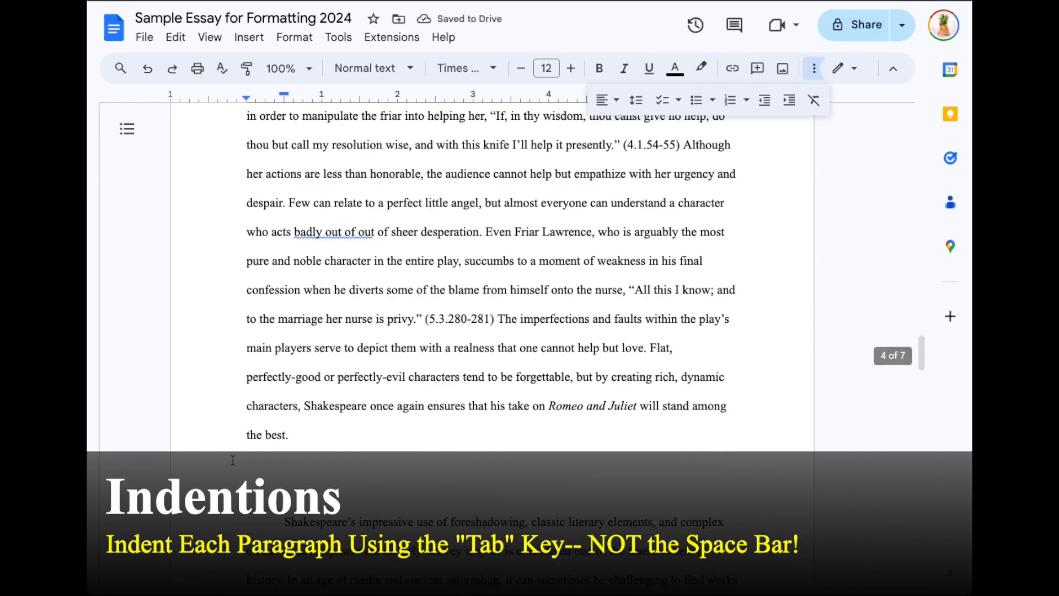
scroll(366, 331, "up", 20)
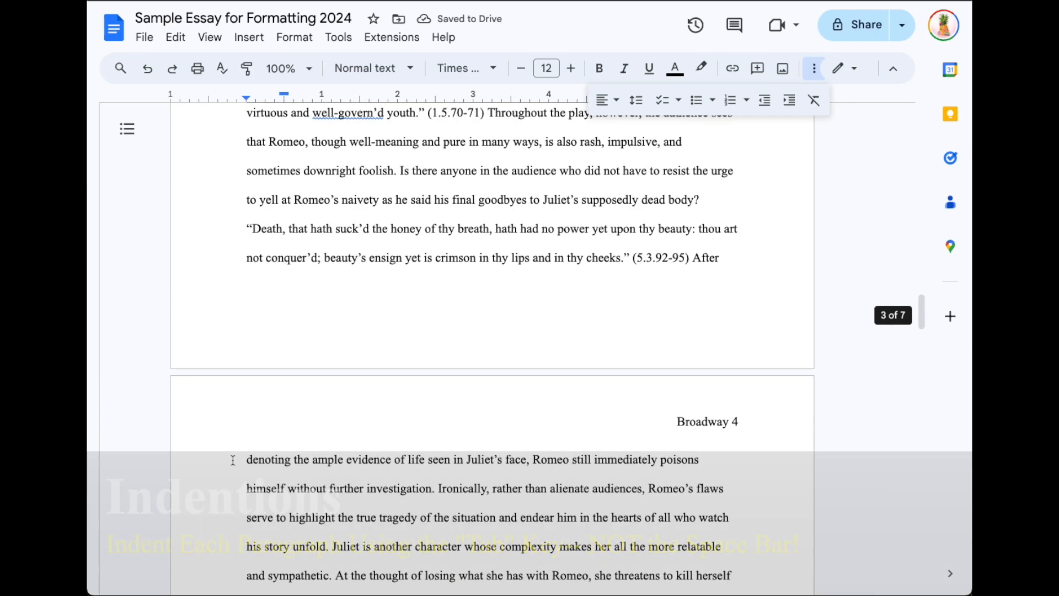
- Delete the blank line after the essay's first paragraph
left_click(348, 300)
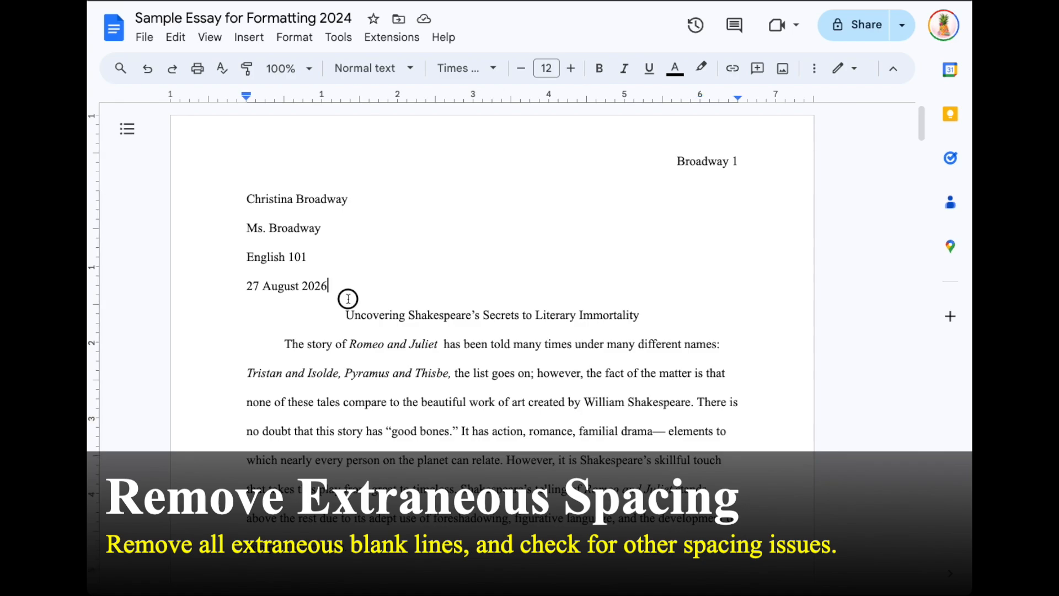
left_click_drag(323, 321, 370, 334)
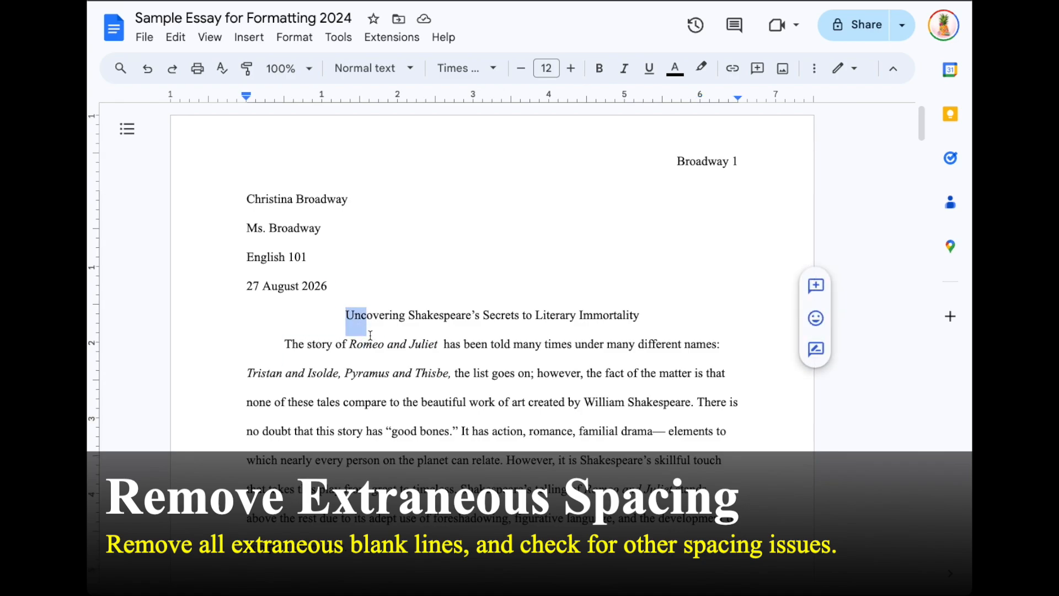
scroll(370, 335, "down", 3)
left_click(317, 461)
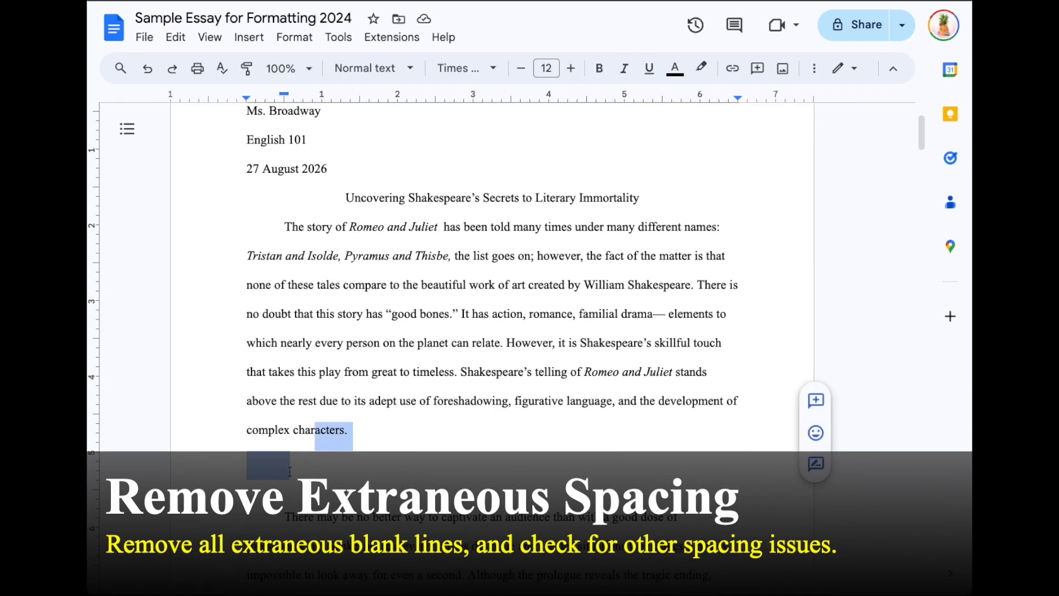
left_click_drag(250, 458, 296, 486)
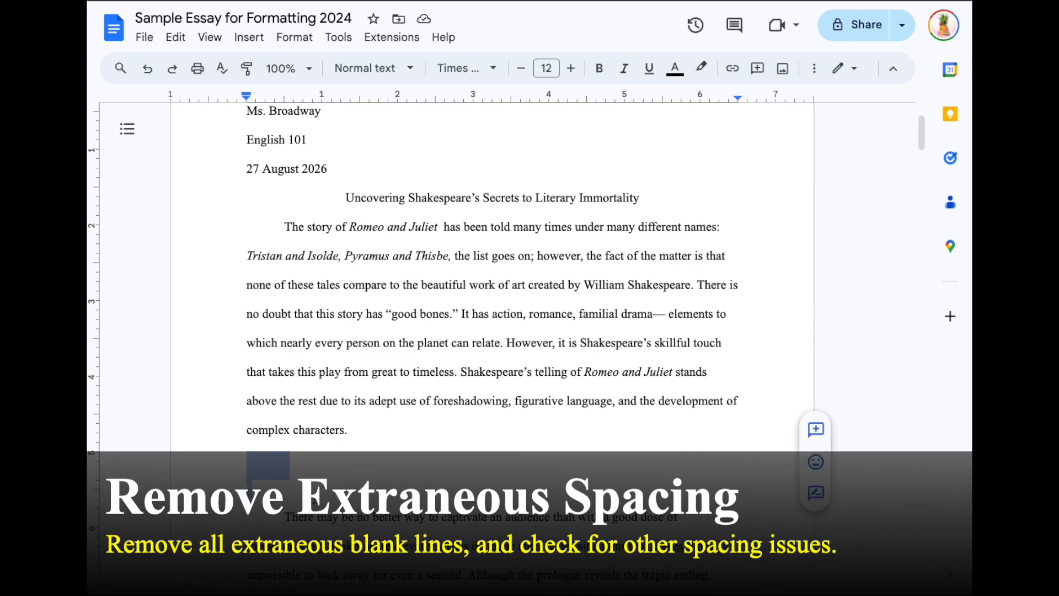
key("BackSpace")
- Remove the blank line before the 'Perhaps' paragraph
scroll(310, 455, "down", 15)
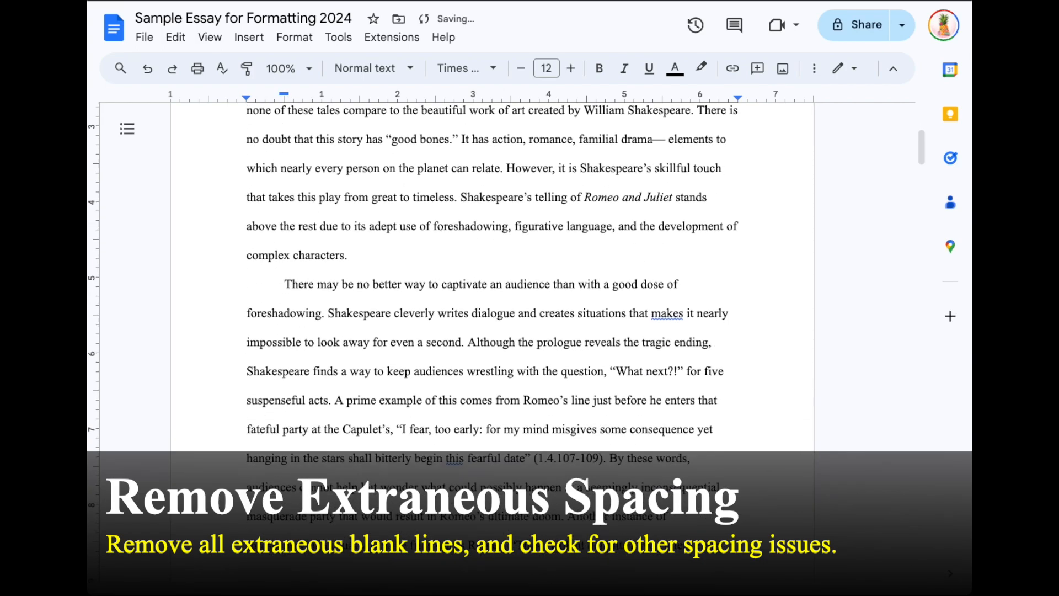
double_click(284, 359)
left_click(395, 400)
scroll(394, 398, "down", 1)
scroll(394, 399, "down", 14)
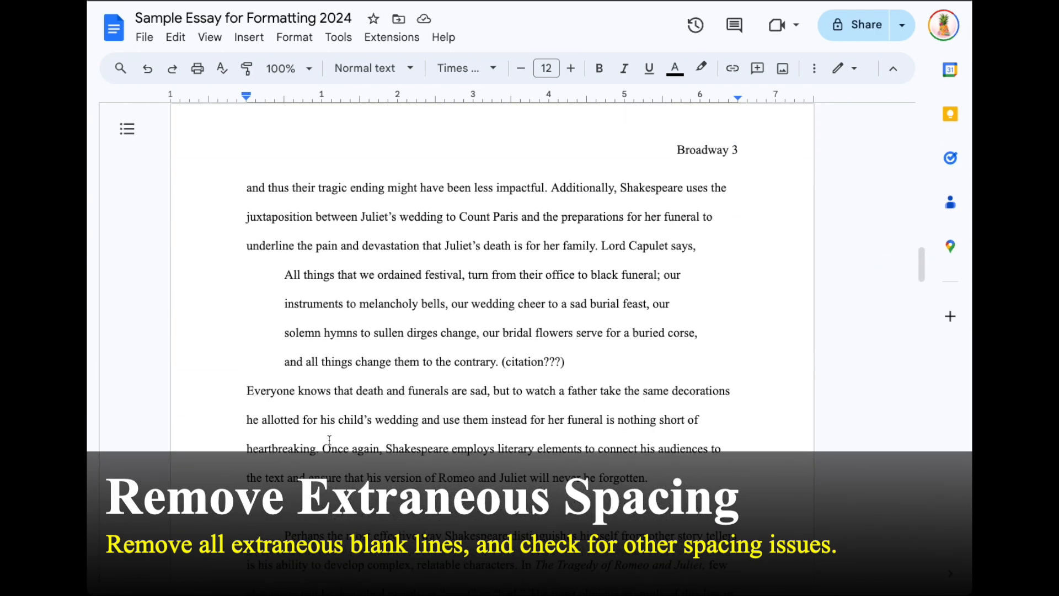
scroll(394, 399, "down", 3)
left_click(314, 419)
key("BackSpace")
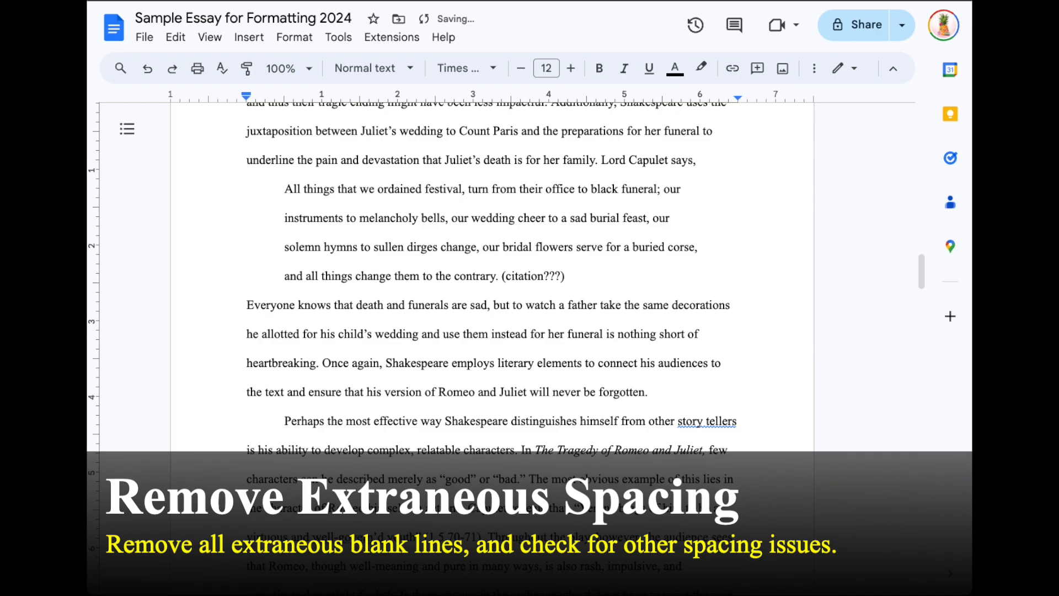
- Delete the blank lines before the final paragraph and return to the top of the essay
scroll(325, 424, "down", 6)
scroll(325, 423, "down", 13)
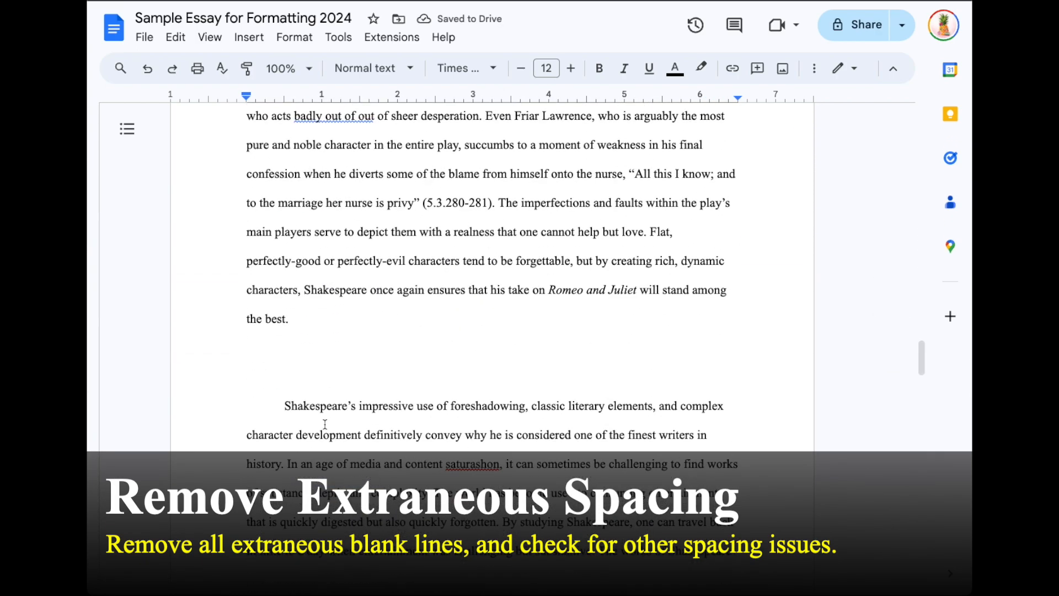
left_click(298, 344)
left_click_drag(291, 347, 291, 375)
key("BackSpace")
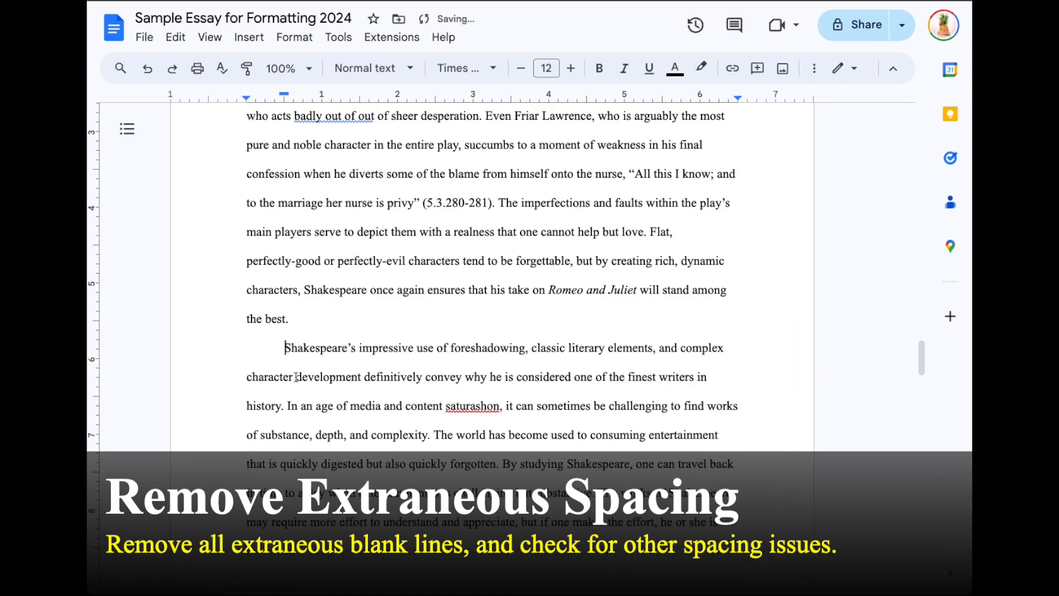
scroll(297, 376, "down", 1)
scroll(300, 376, "down", 8)
scroll(300, 376, "up", 2)
scroll(299, 376, "up", 20)
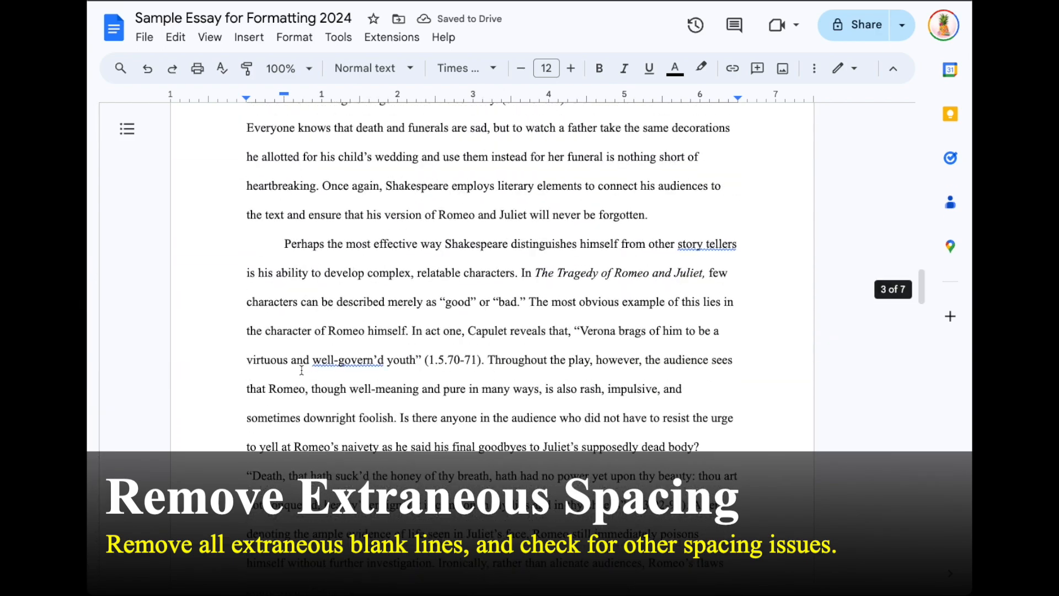
scroll(303, 326, "up", 15)
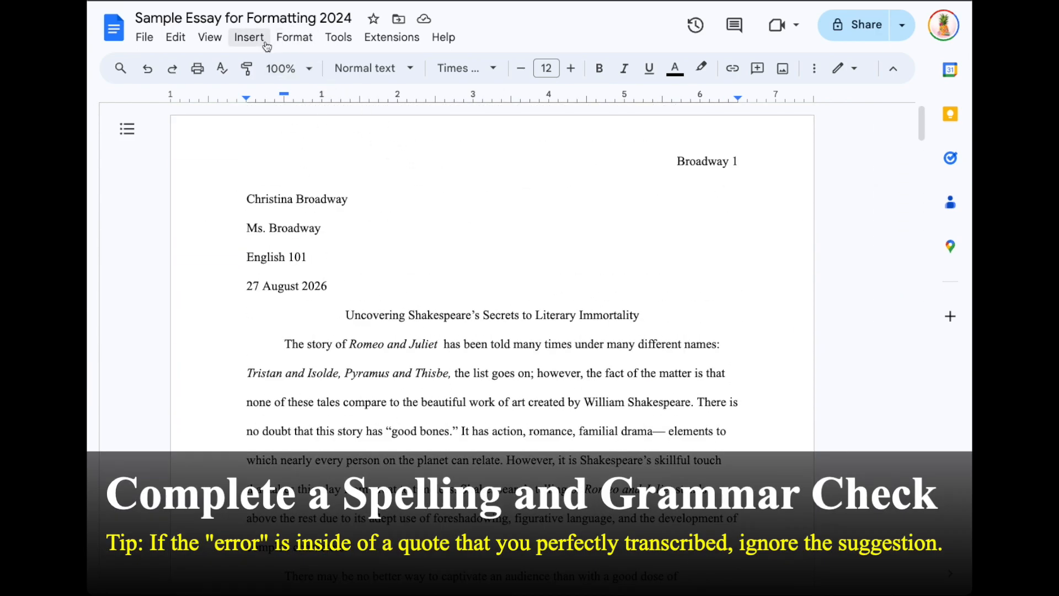
- Run the spelling and grammar check, accepting 'saturation' and ignoring 'stands' and 'honour'
left_click(338, 37)
mouse_move(401, 77)
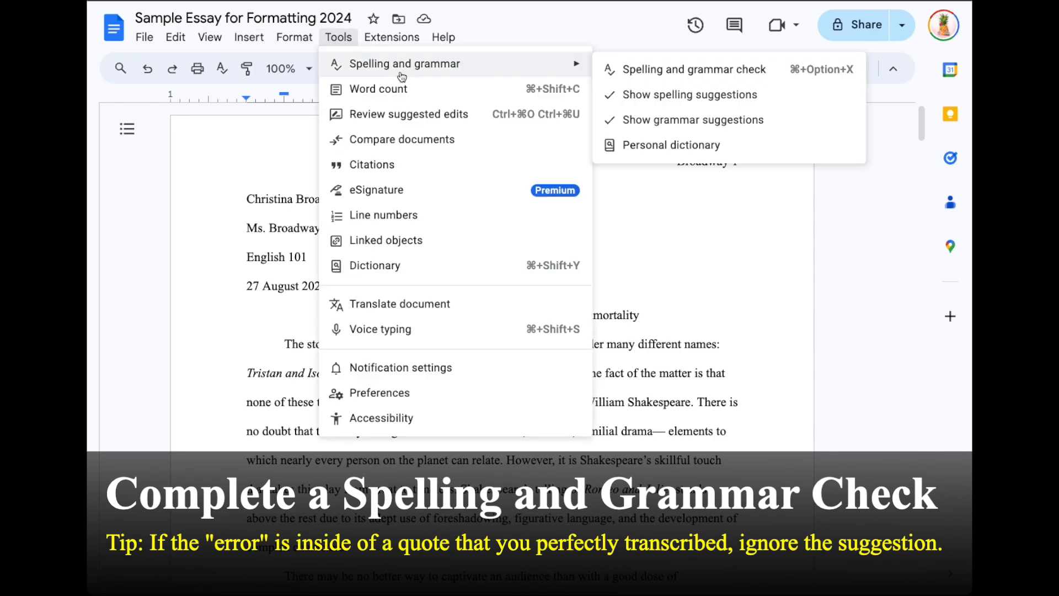
left_click(658, 80)
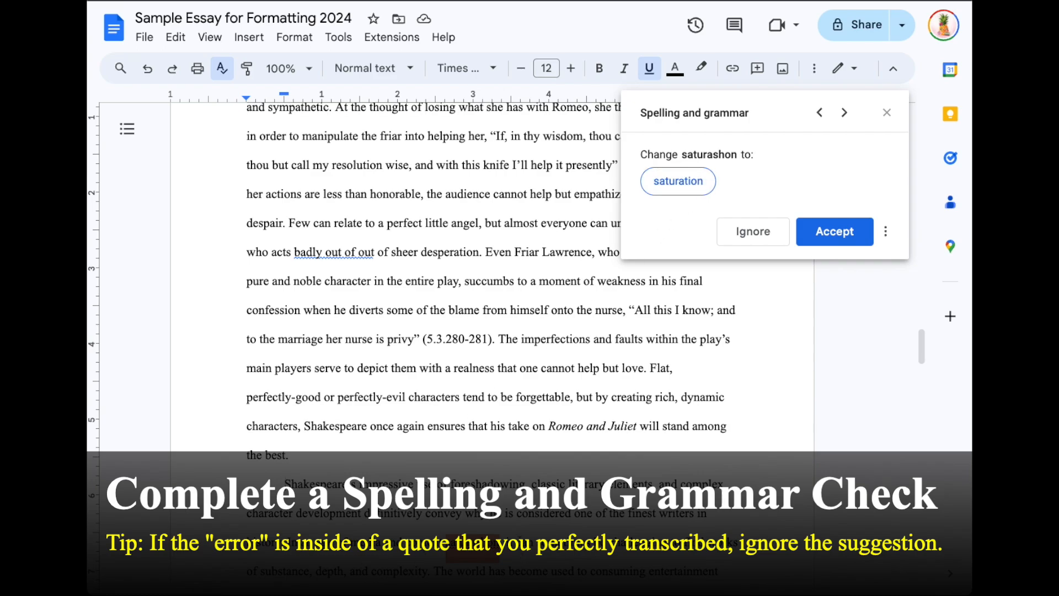
left_click(685, 182)
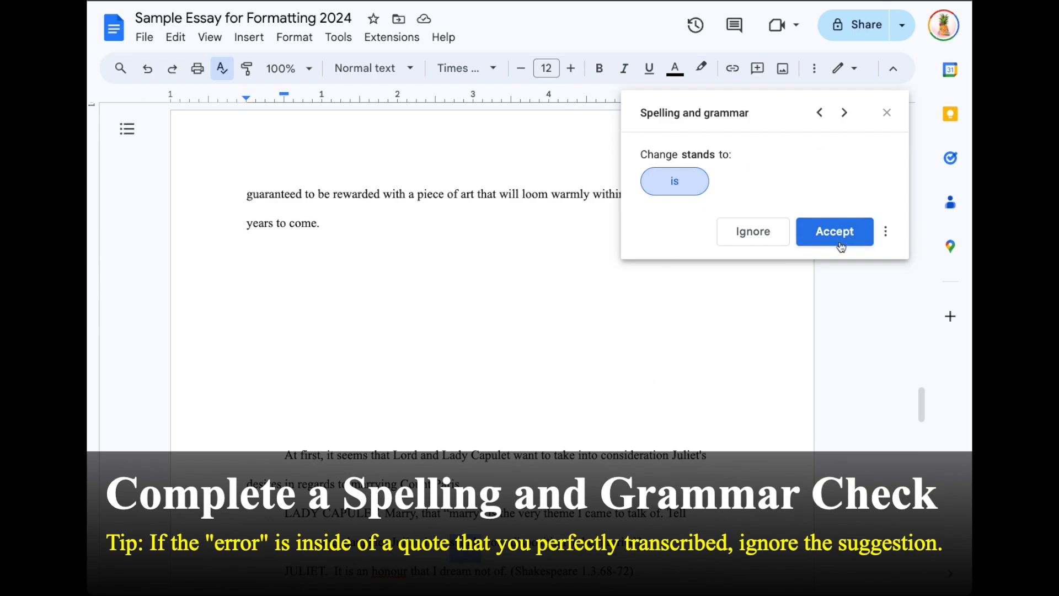
left_click(750, 245)
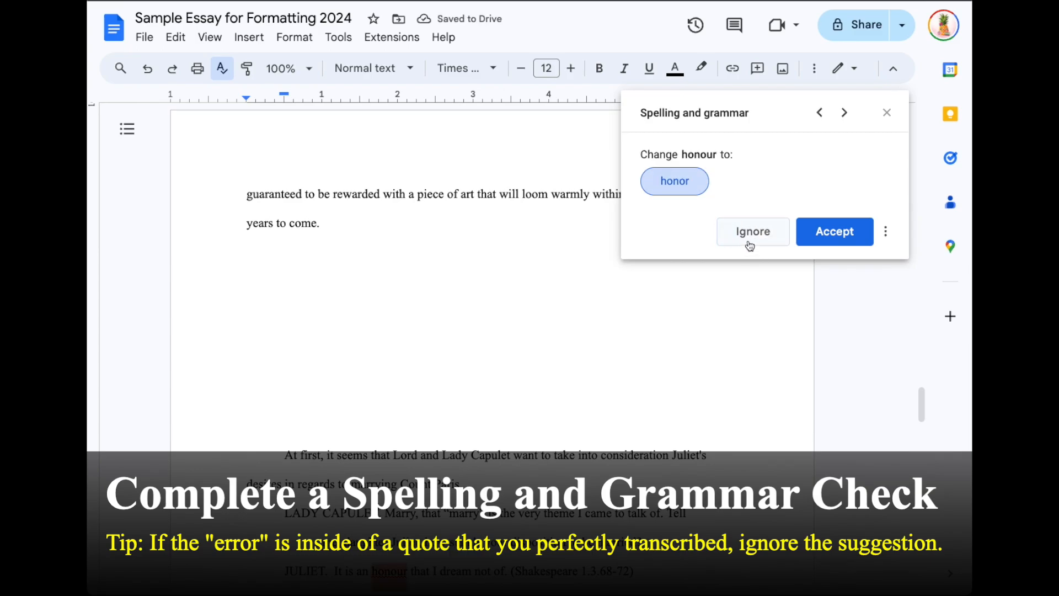
left_click(750, 245)
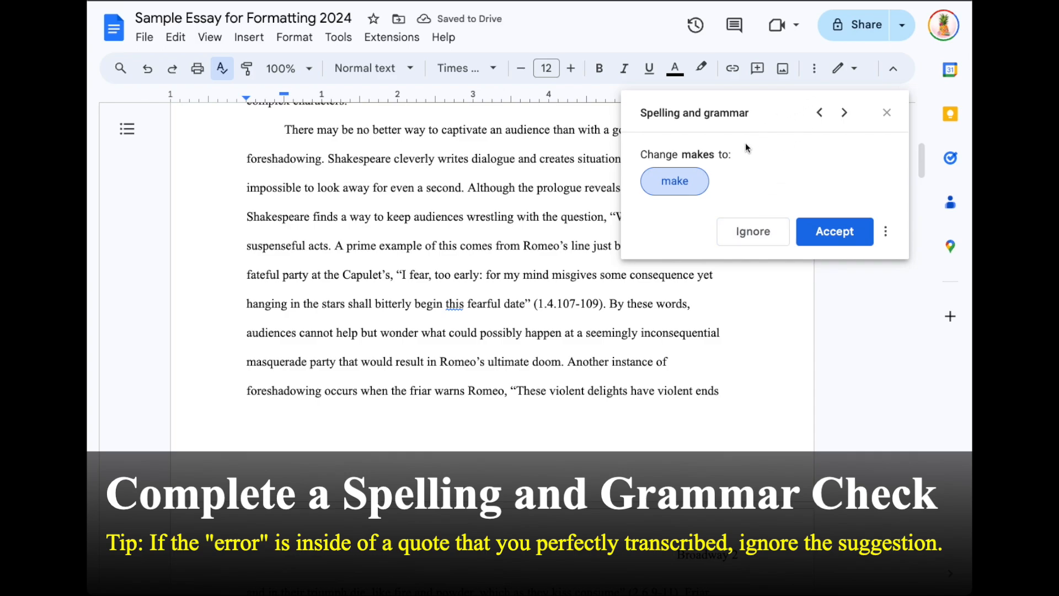
- Accept 'make', 'storytellers' and 'badly out'; ignore the 'his' and 'well-govern'd' suggestions
scroll(456, 277, "up", 3)
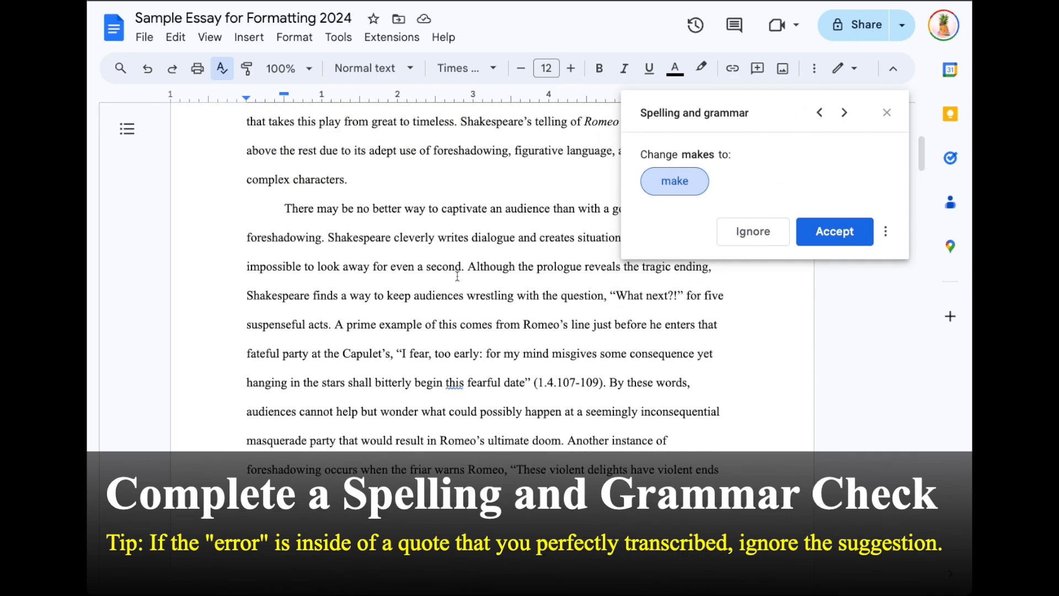
scroll(458, 274, "up", 2)
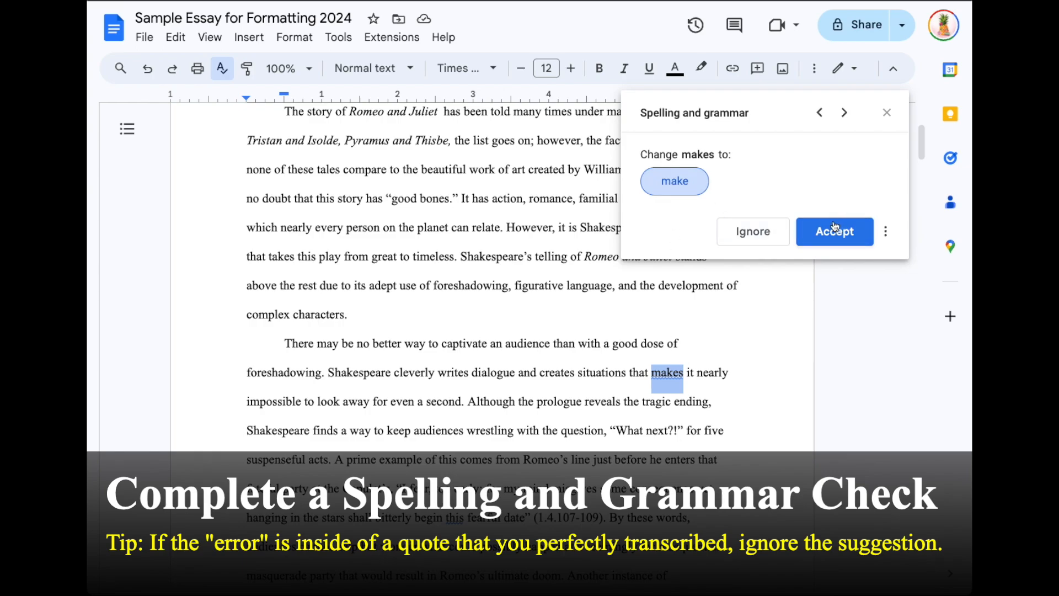
left_click(820, 234)
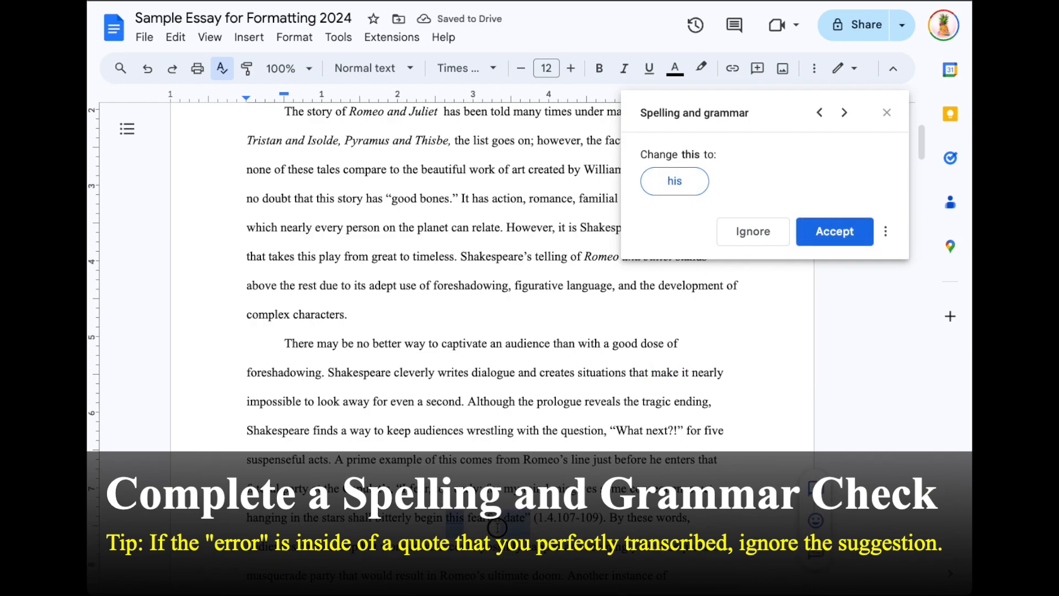
left_click(749, 238)
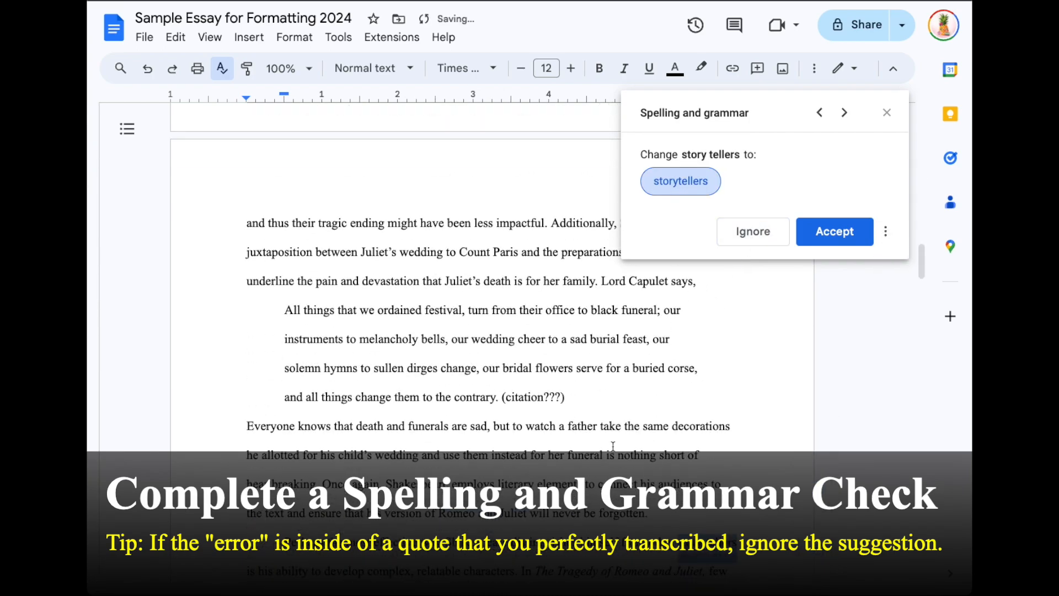
left_click(833, 234)
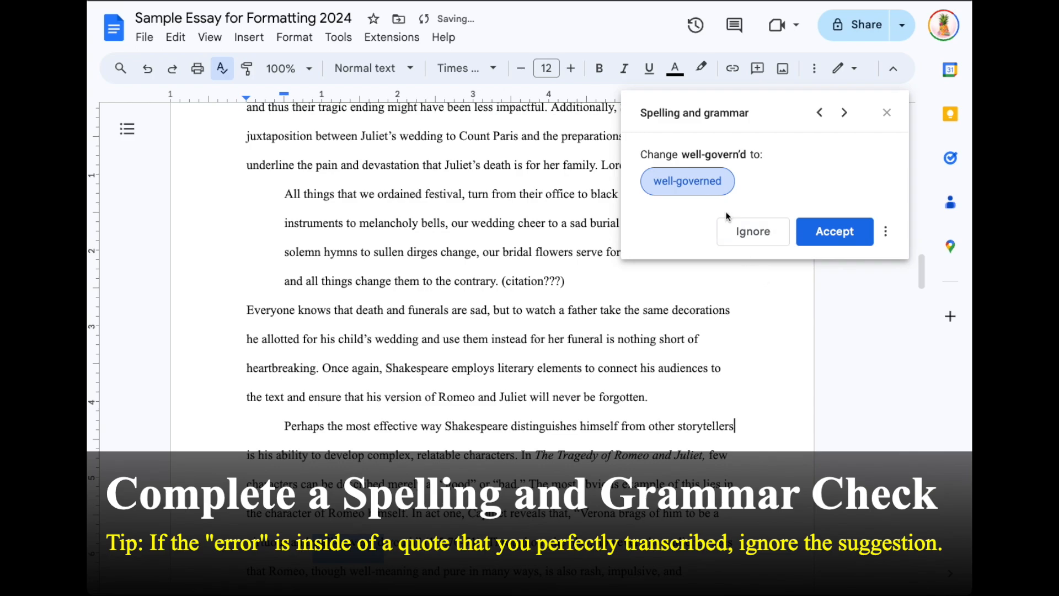
left_click(742, 235)
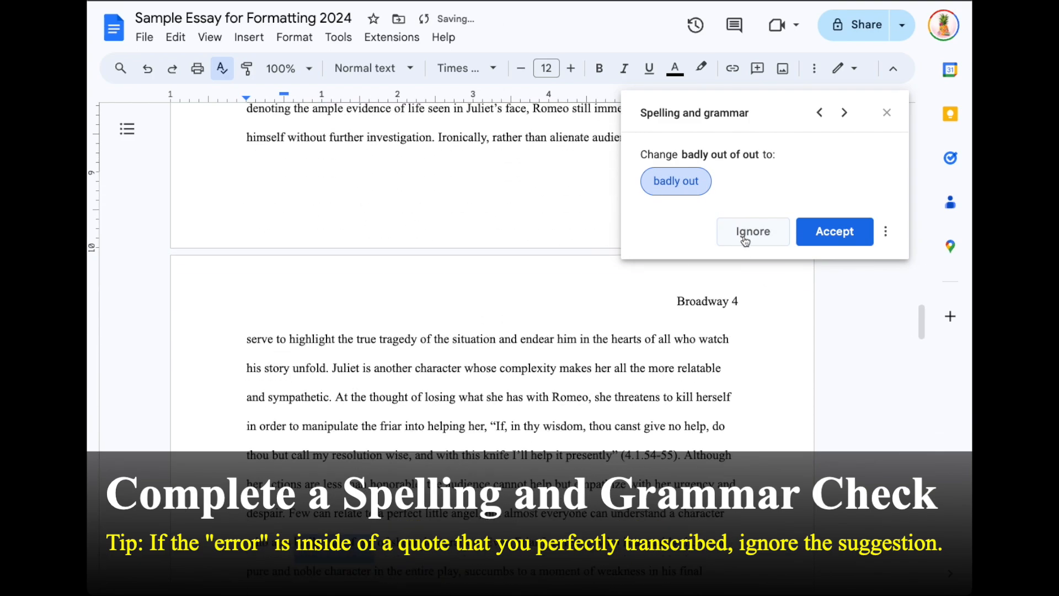
left_click(836, 232)
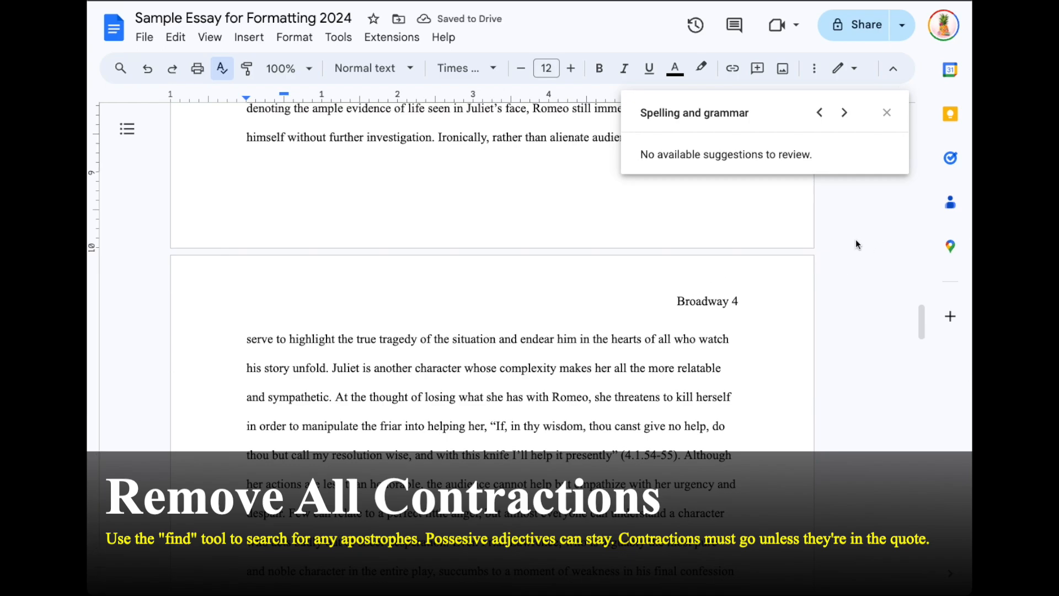
- Close the spelling panel and bring up Find and replace from the Edit menu
left_click(887, 112)
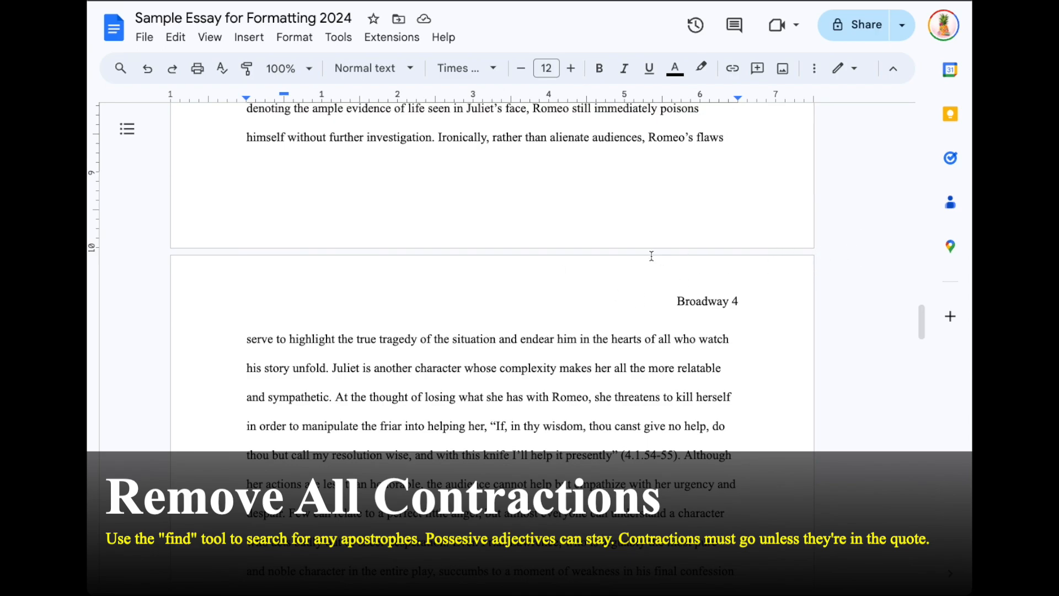
key("ctrl+f")
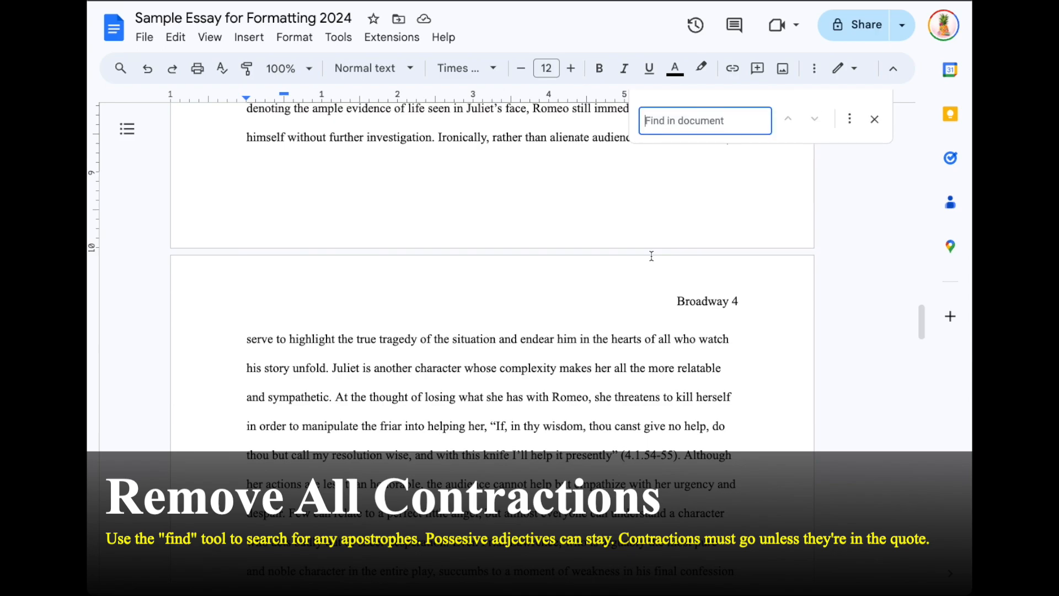
left_click(876, 120)
left_click(175, 38)
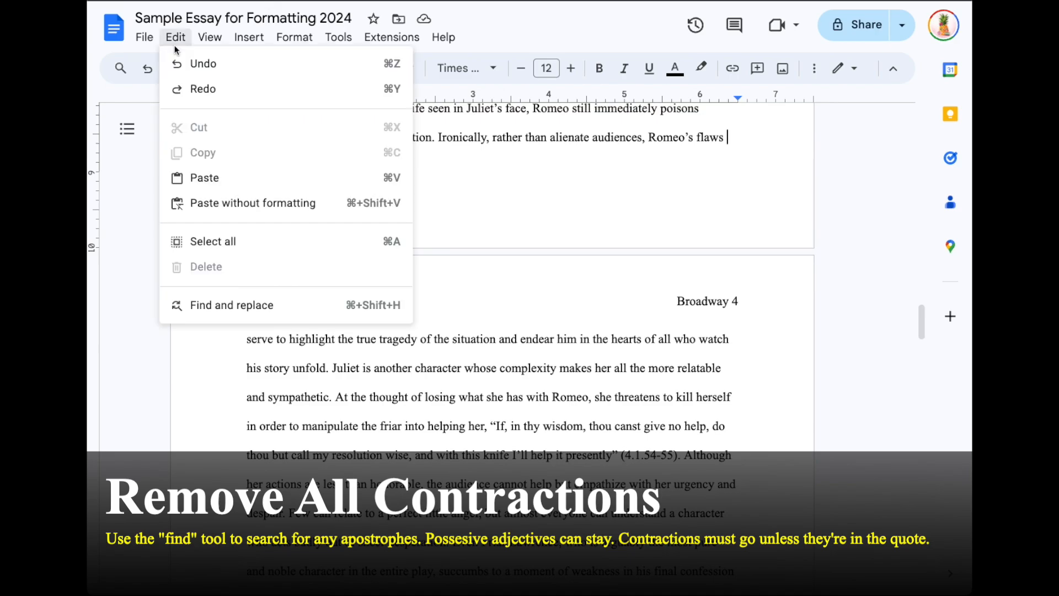
left_click(232, 307)
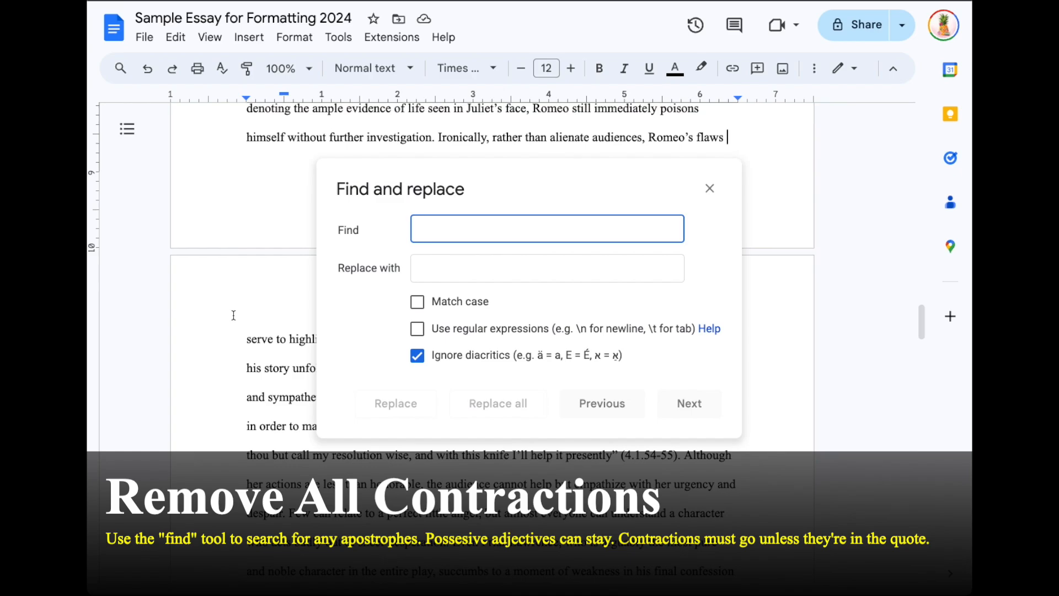
- Close Find and replace and open the Find in document box with Ctrl+F instead
left_click(539, 225)
left_click(414, 227)
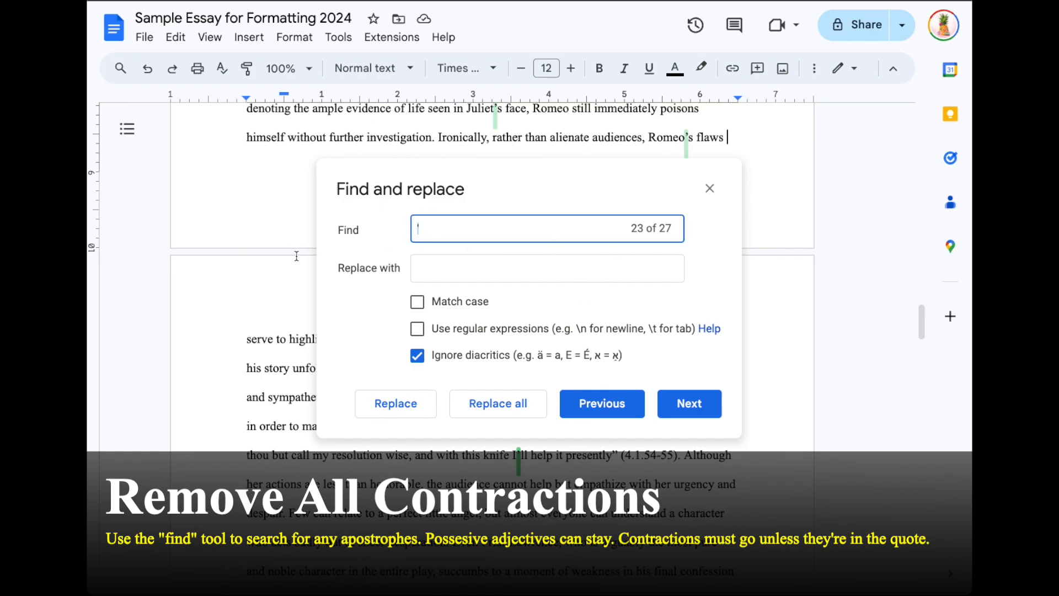
left_click(710, 189)
left_click(836, 179)
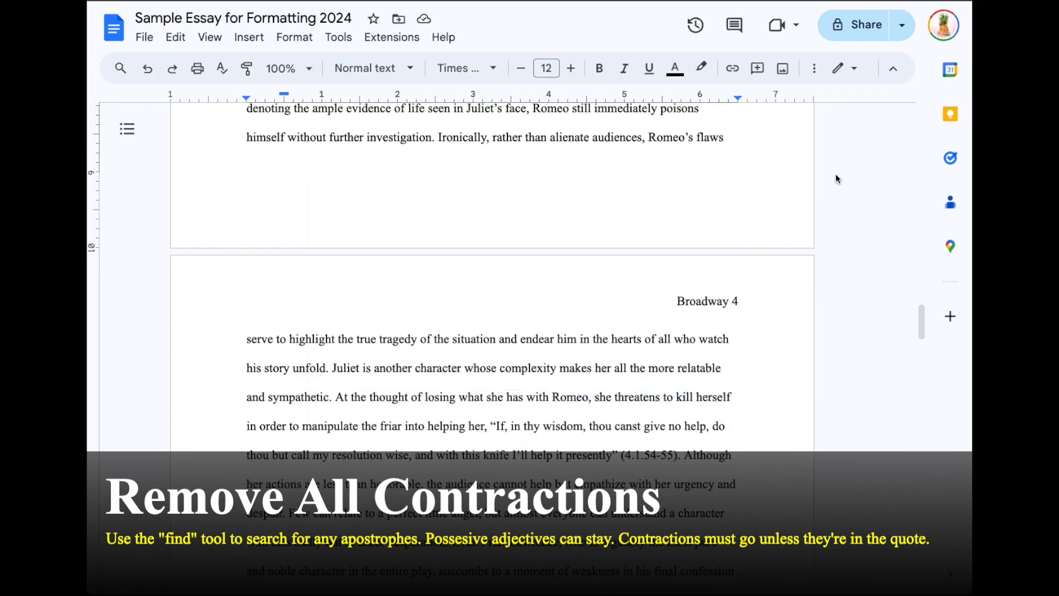
key("ctrl+f")
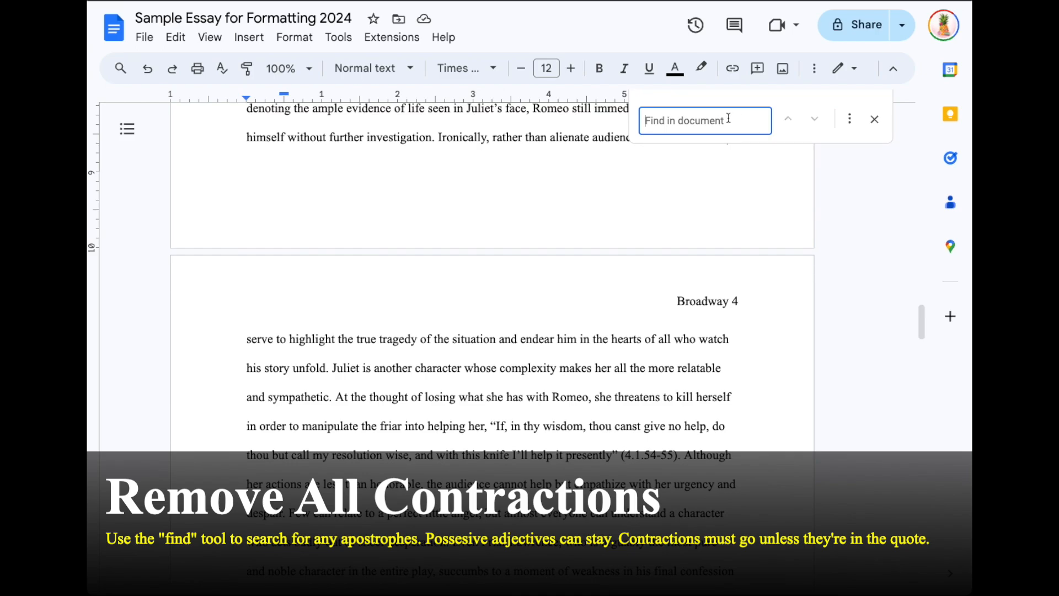
- Search for apostrophes and inspect the first matches, Romeo's and the quoted I'll
type("'")
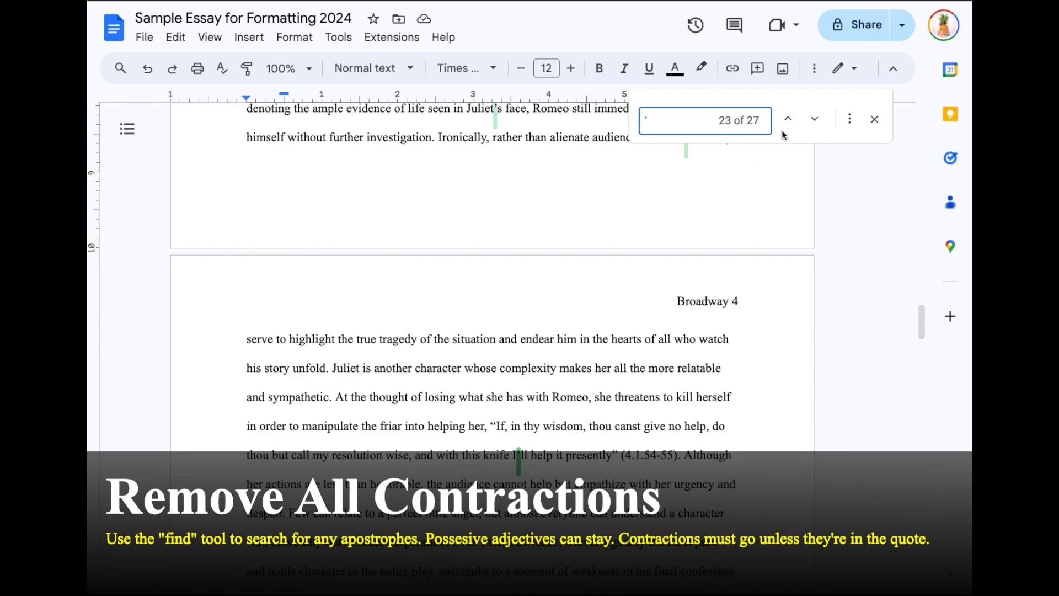
left_click_drag(493, 119, 527, 302)
left_click(657, 335)
left_click(817, 120)
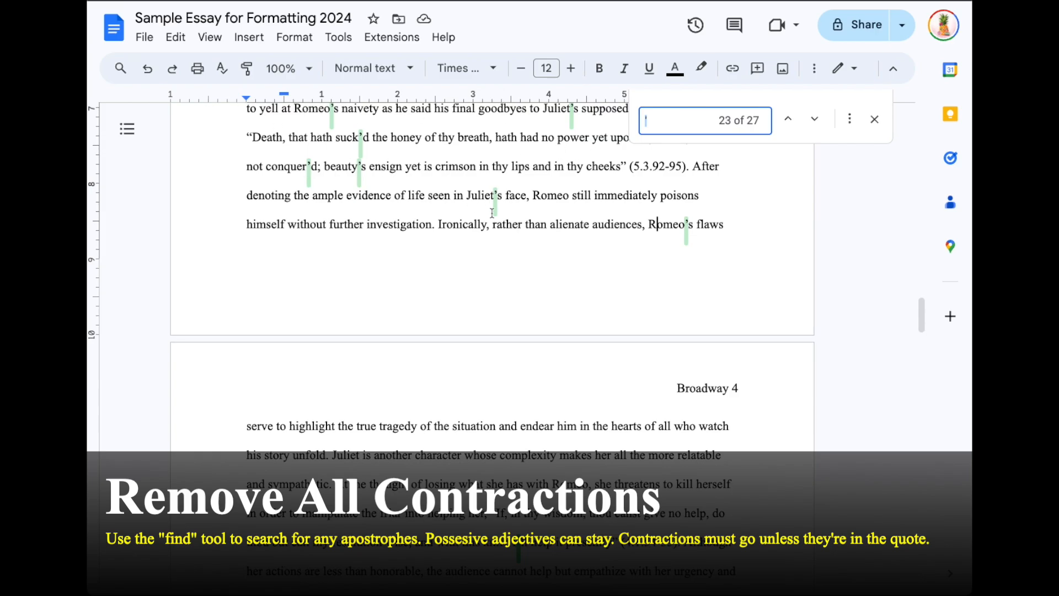
left_click(814, 120)
left_click_drag(506, 371, 620, 367)
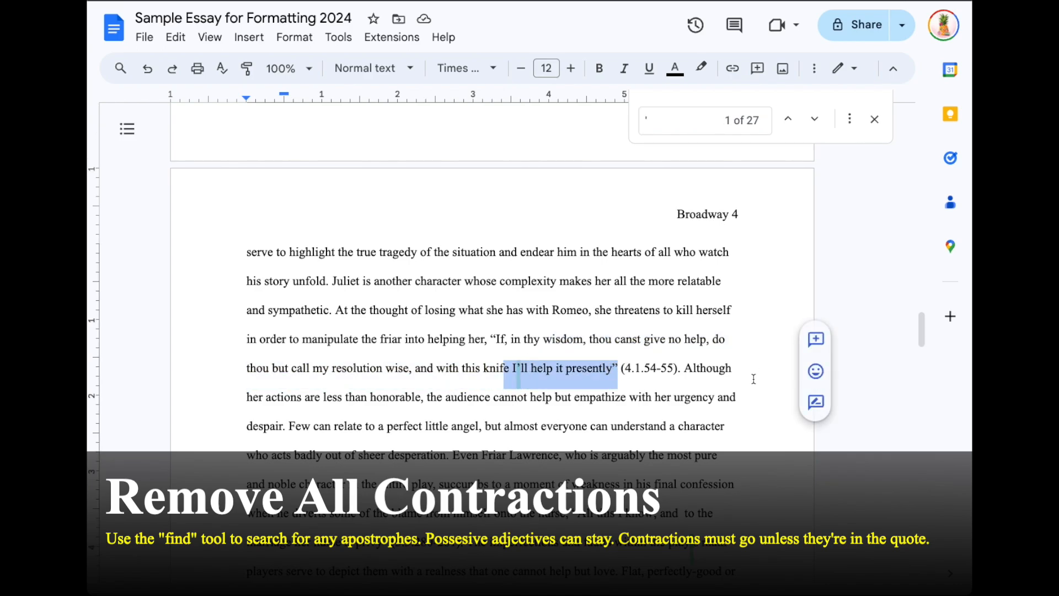
- Step through the remaining apostrophe matches to 18 of 27, checking for contractions
left_click(815, 121)
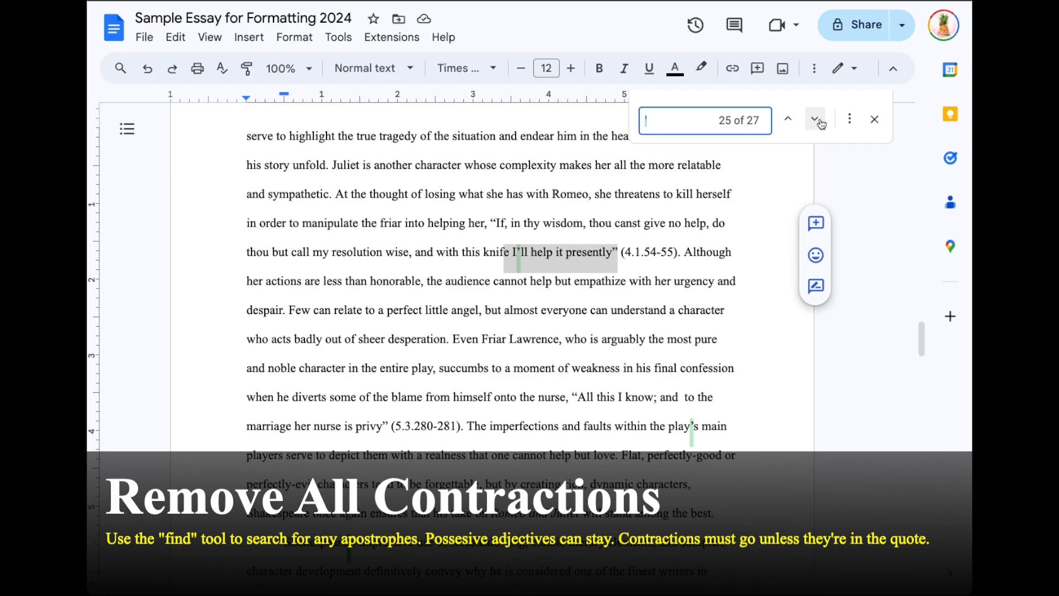
left_click(815, 120)
left_click(820, 122)
left_click(820, 121)
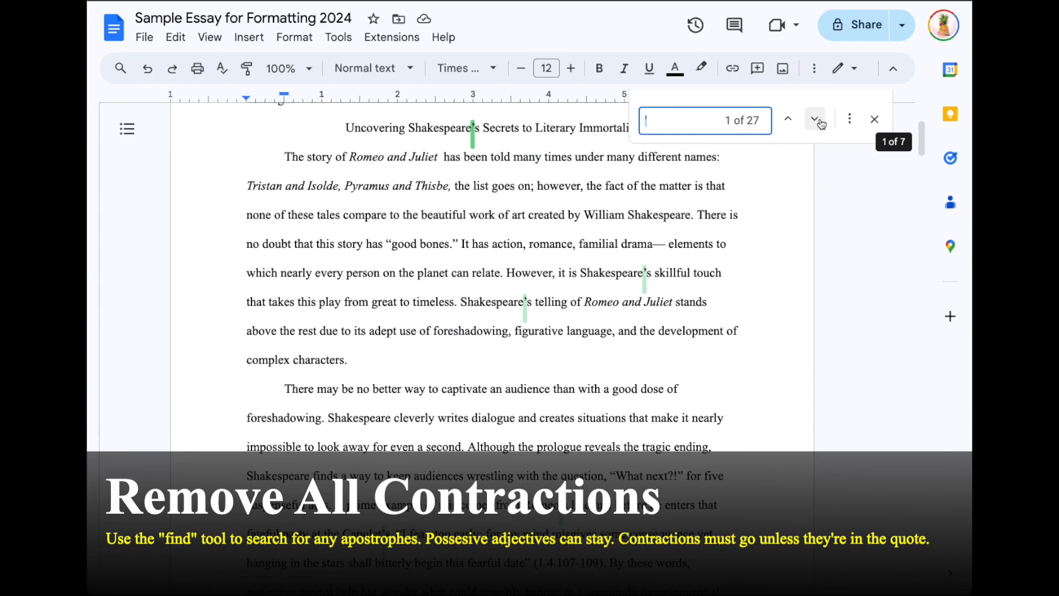
left_click(819, 121)
left_click(820, 121)
left_click(820, 122)
left_click(819, 122)
left_click(820, 121)
left_click(820, 121)
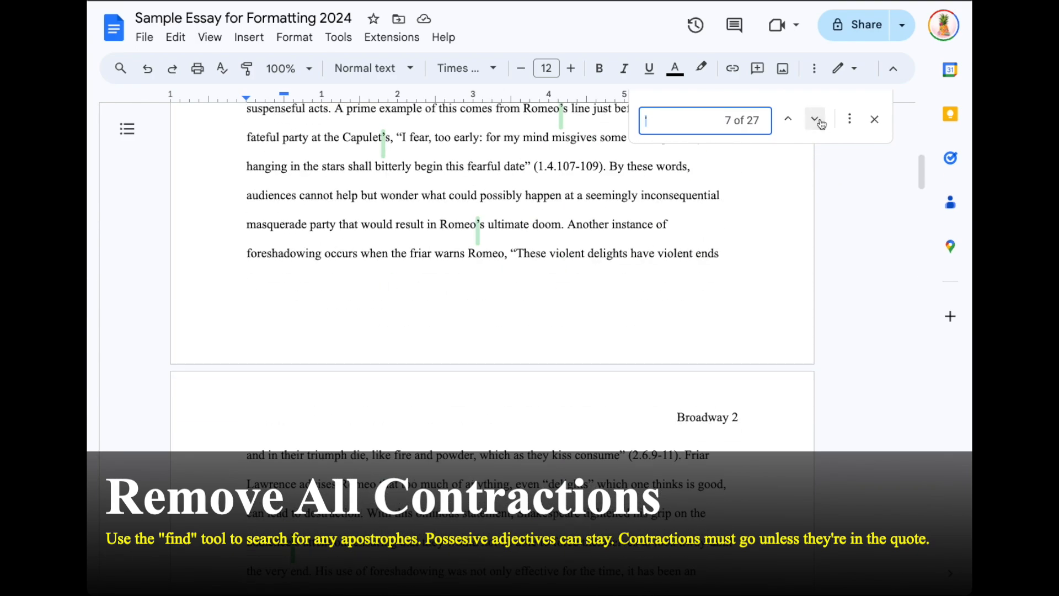
left_click(820, 121)
left_click(820, 121)
left_click(819, 121)
left_click(820, 121)
left_click(819, 121)
left_click(820, 122)
left_click(819, 121)
left_click(819, 121)
left_click(820, 121)
left_click(819, 122)
left_click(819, 122)
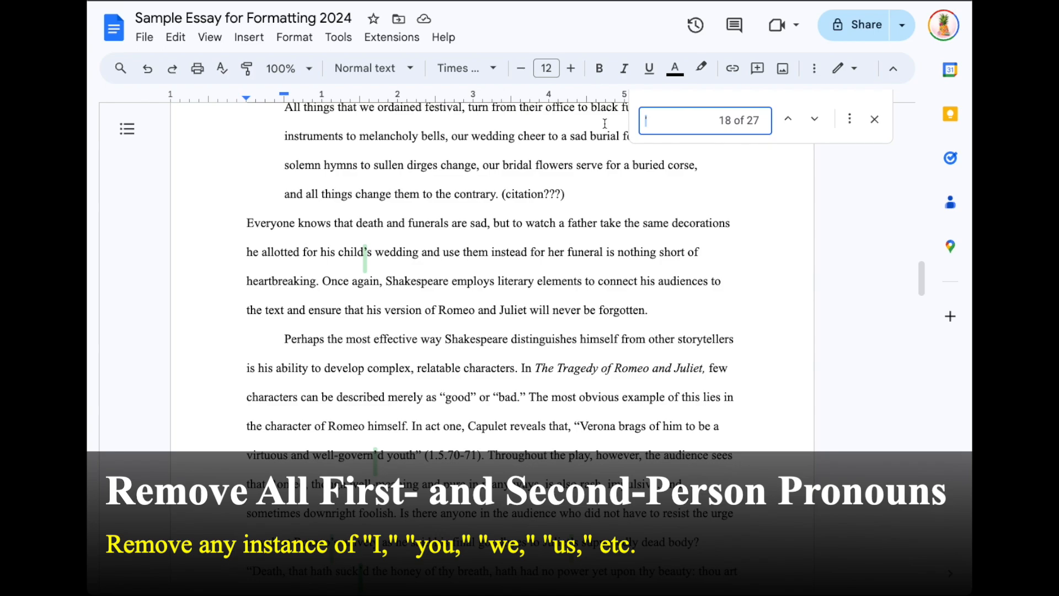
- Search for 'I' and check its matches inside the quotations
type("I")
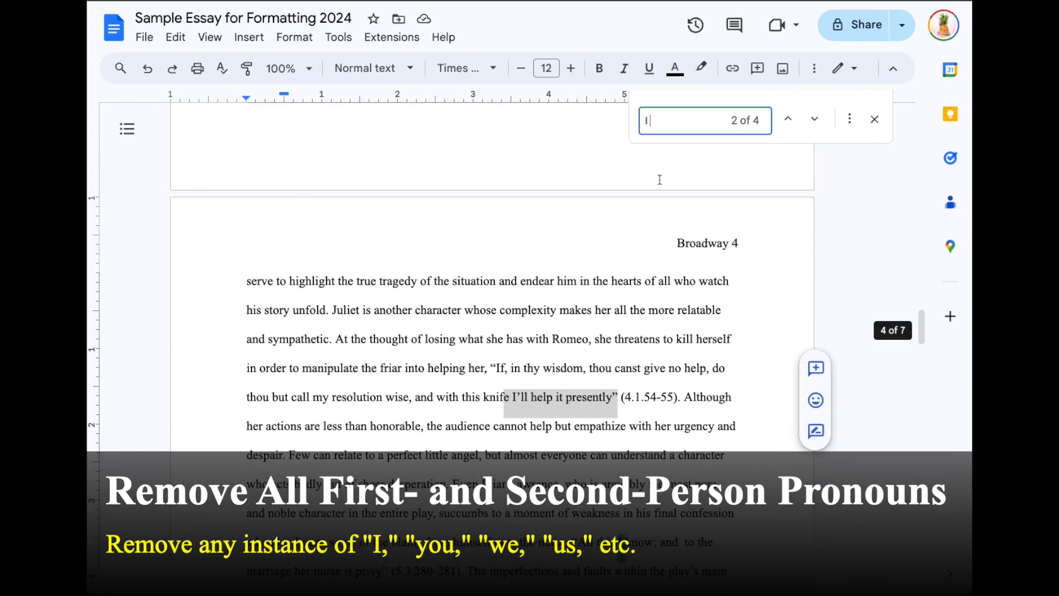
left_click(614, 395)
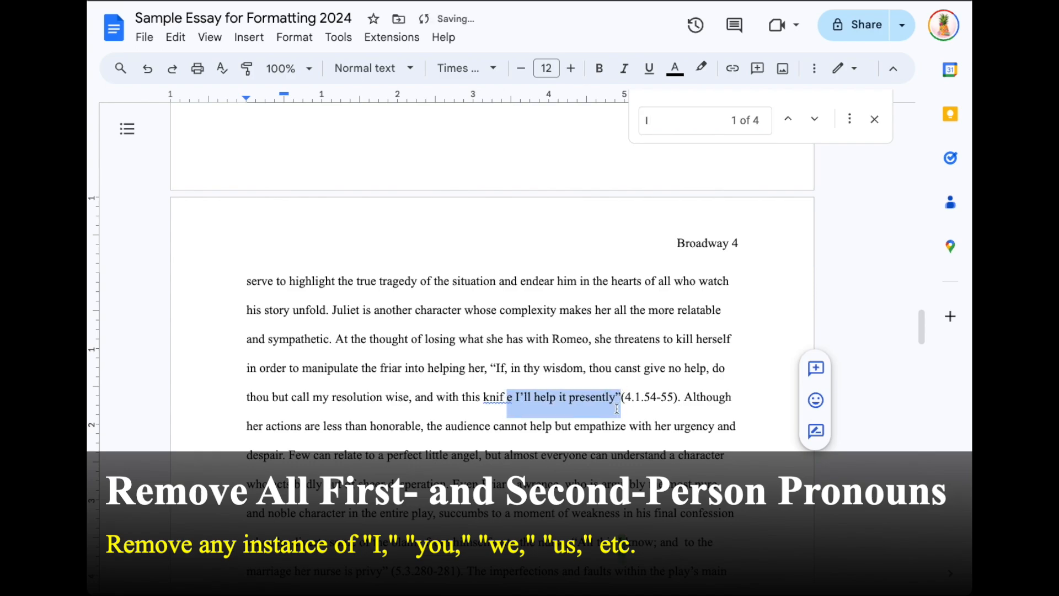
left_click(632, 544)
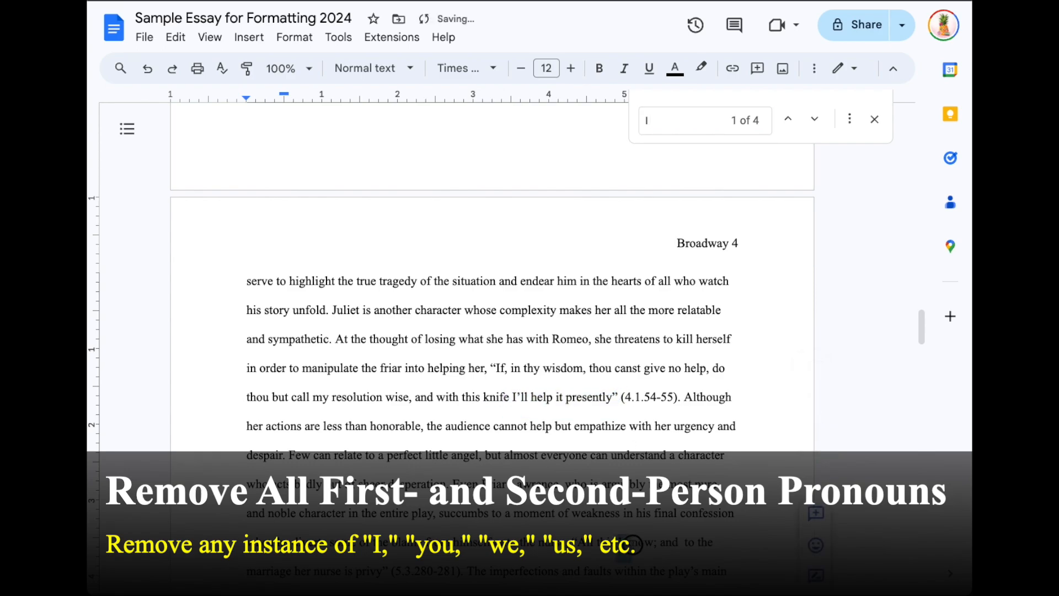
left_click(814, 118)
left_click(603, 480)
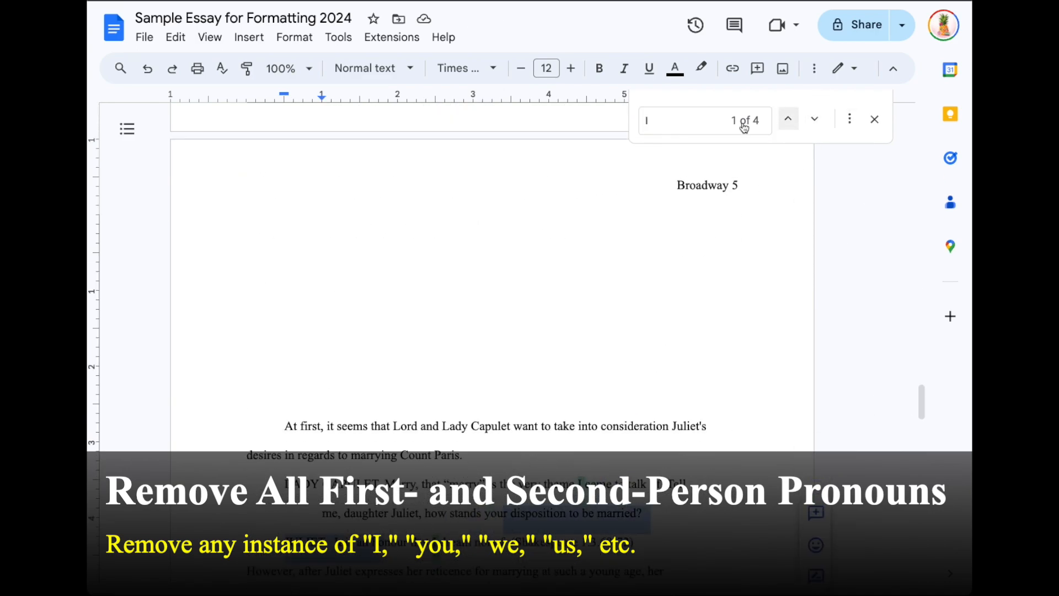
- Replace the search term with 'YOU', then clear the search field
left_click(671, 127)
double_click(671, 127)
key("BackSpace")
type("YOU")
key("BackSpace")
key("BackSpace")
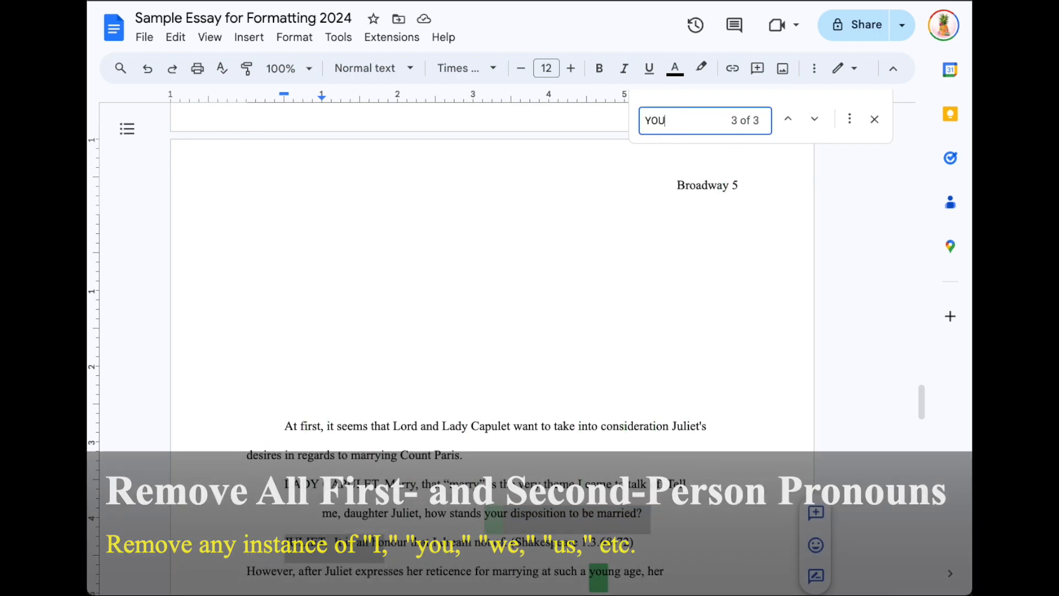
key("BackSpace")
key("BackSpace")
key("BackSpace")
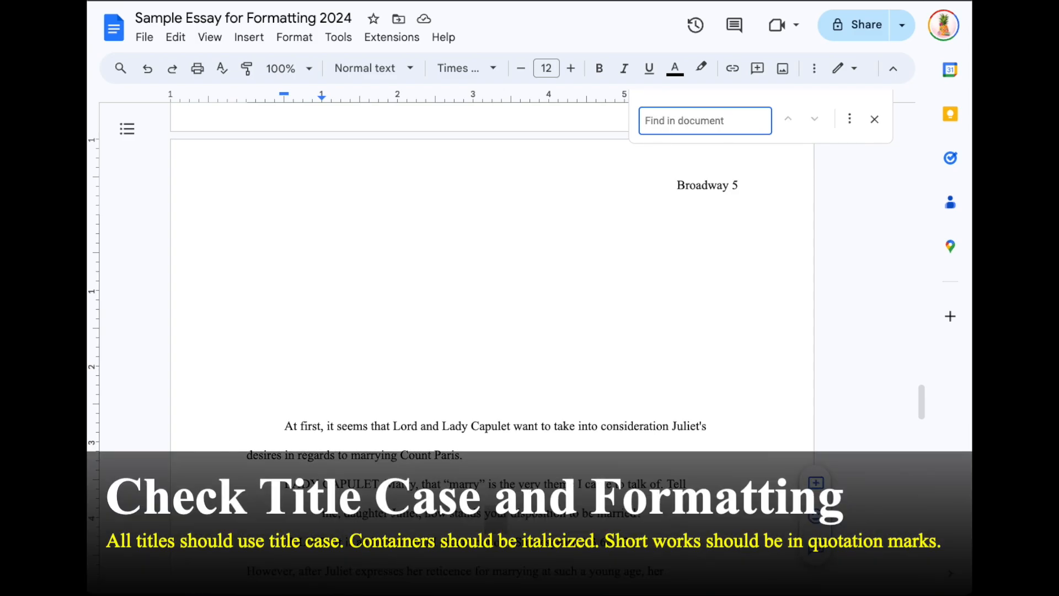
- Search for 'romeo and juliet' and check italics on the first two matches
type("romeo and juliet")
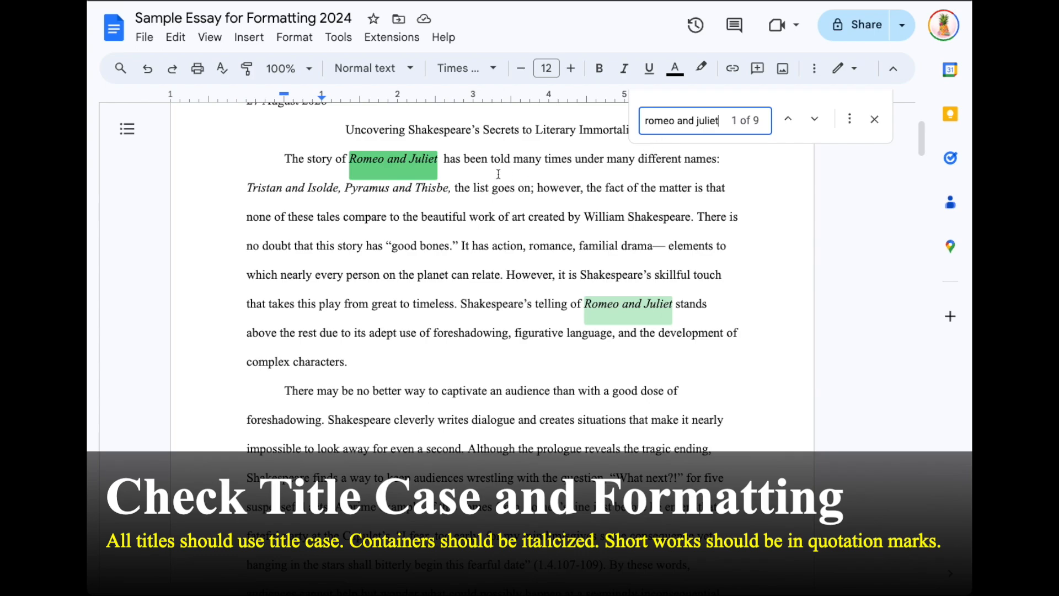
left_click(498, 172)
left_click_drag(436, 161, 347, 168)
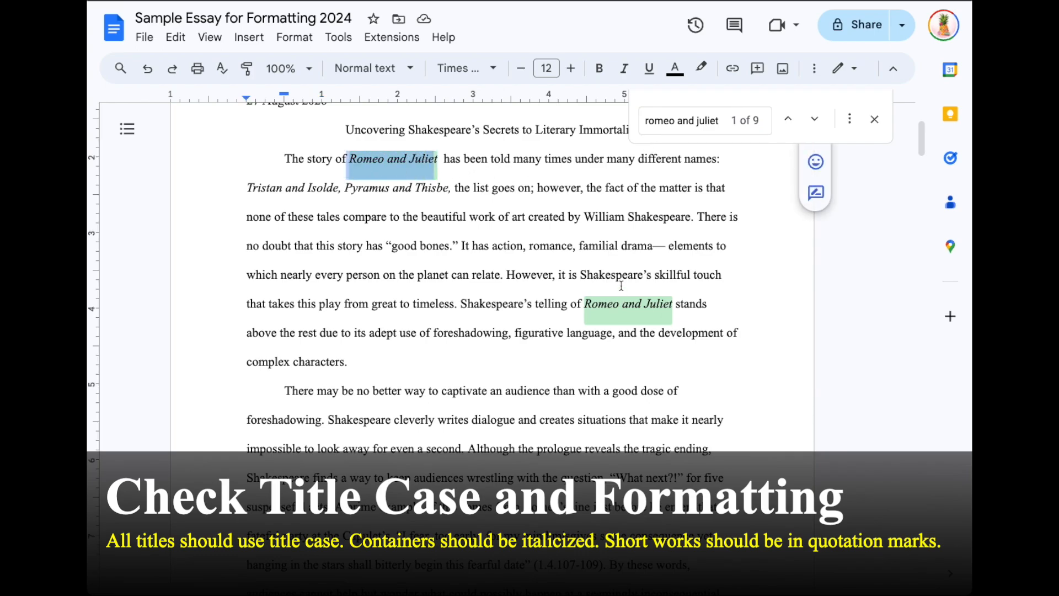
left_click_drag(668, 318, 598, 306)
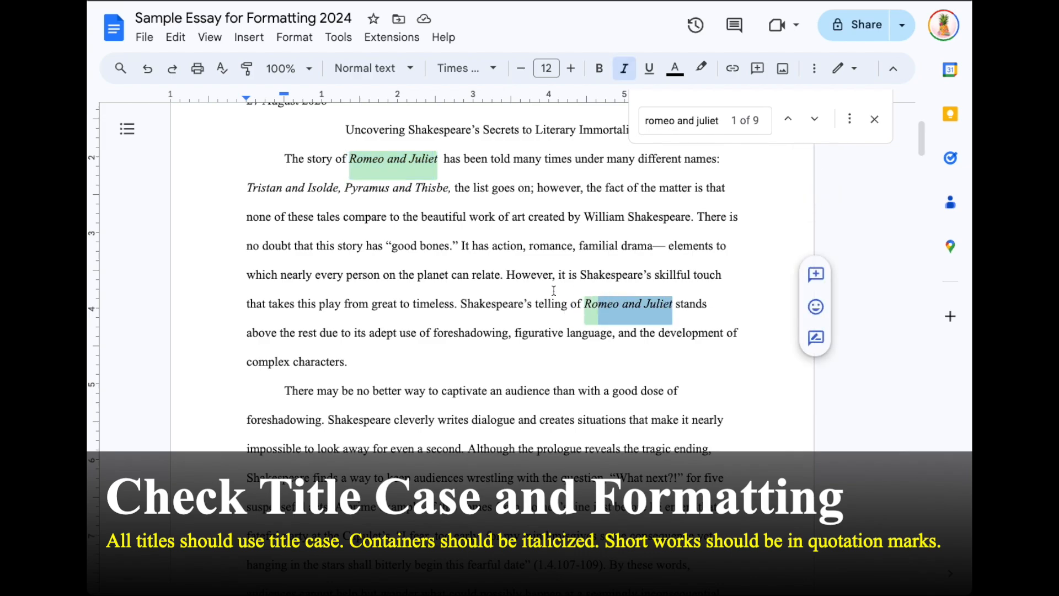
scroll(553, 291, "down", 10)
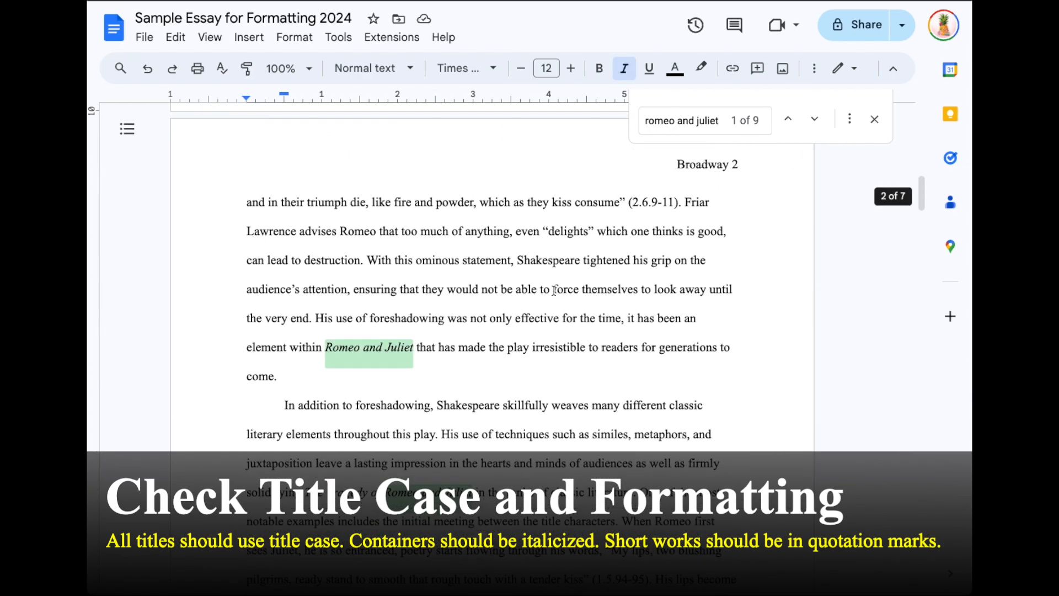
- Check the remaining Romeo and Juliet matches for italics through the concluding paragraph
left_click_drag(413, 320, 325, 301)
scroll(446, 399, "down", 2)
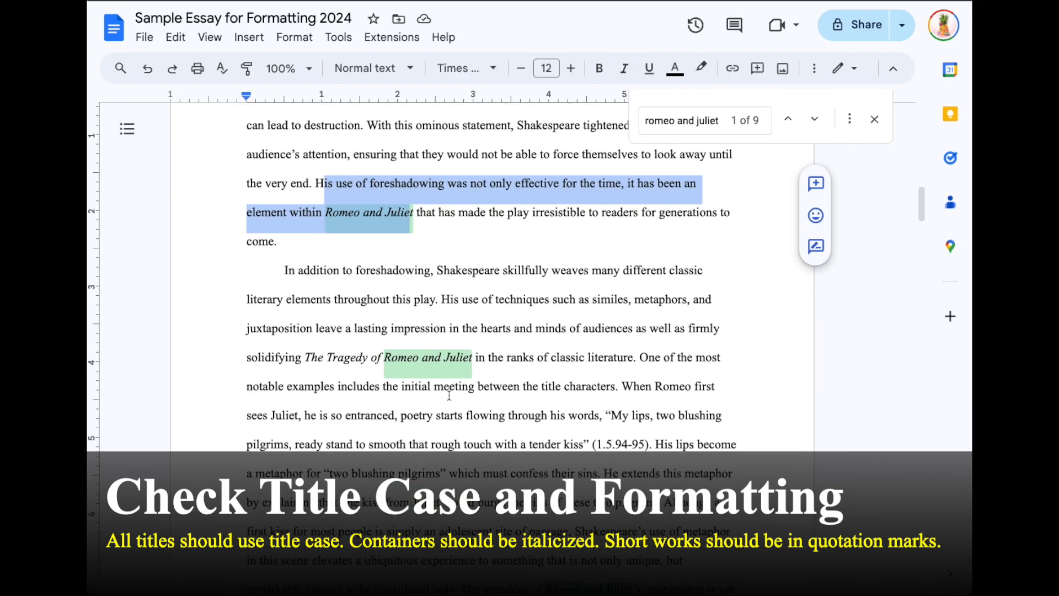
left_click_drag(469, 358, 397, 358)
scroll(508, 353, "down", 5)
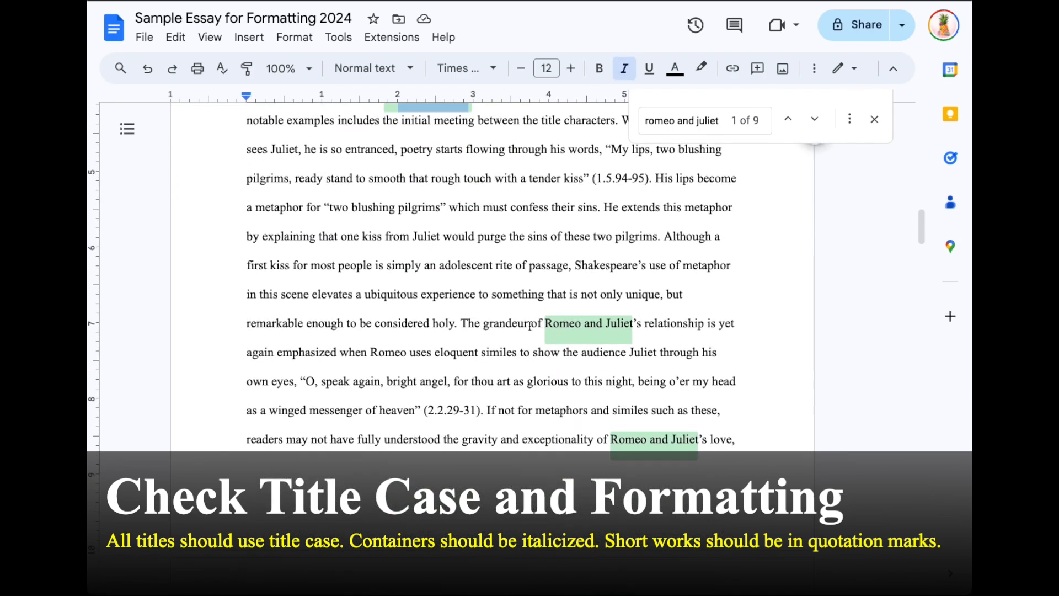
left_click_drag(463, 325, 676, 325)
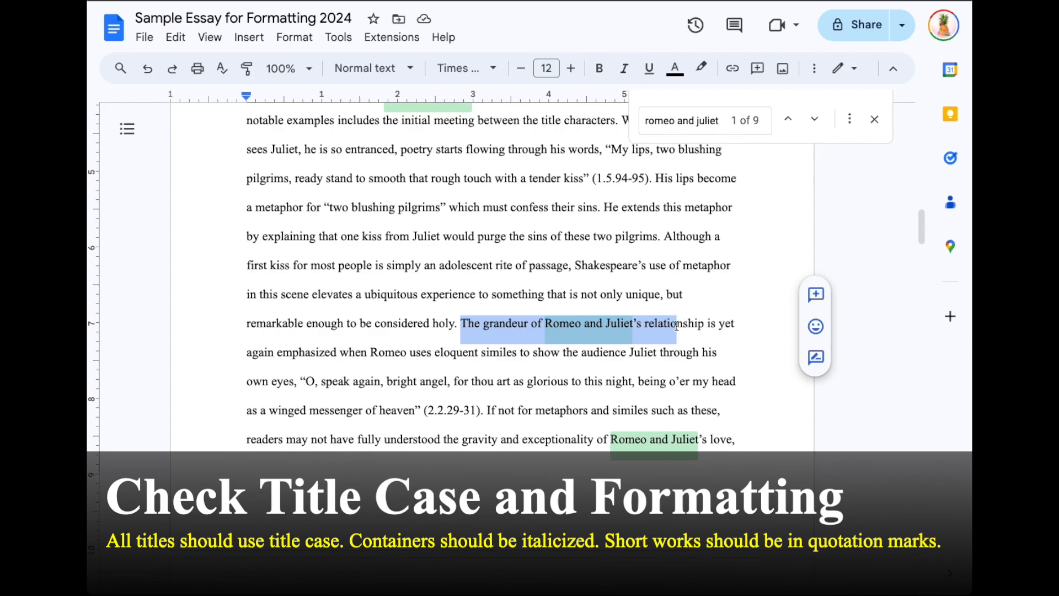
left_click(658, 339)
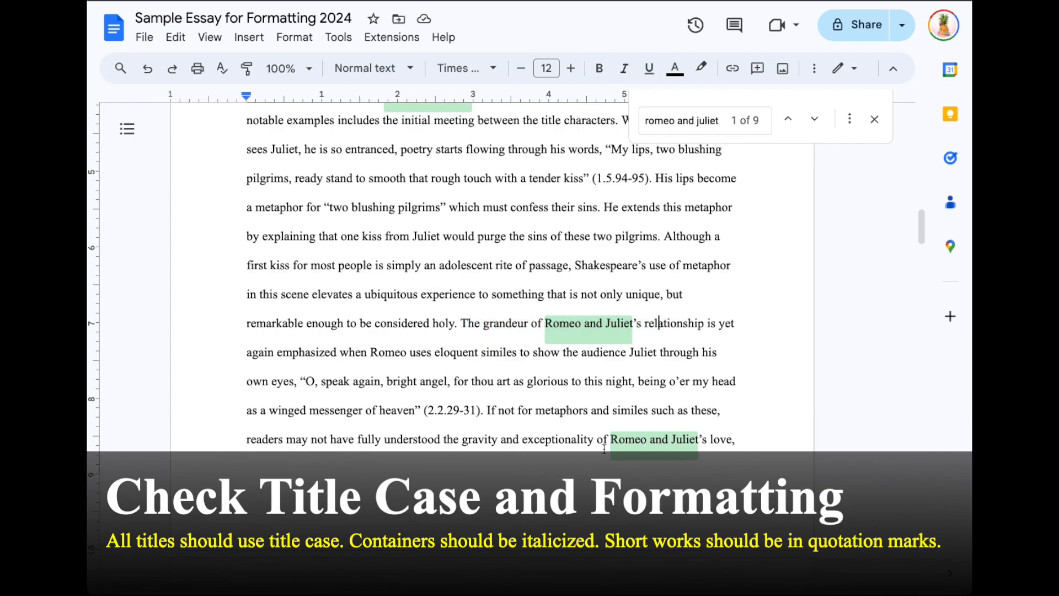
scroll(612, 429, "down", 10)
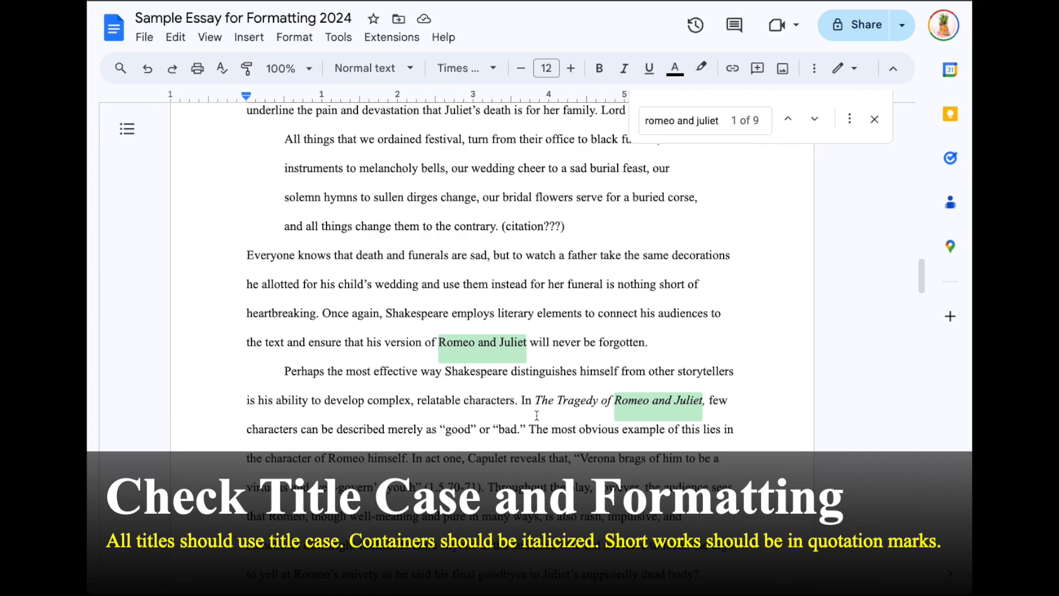
left_click_drag(614, 402, 699, 404)
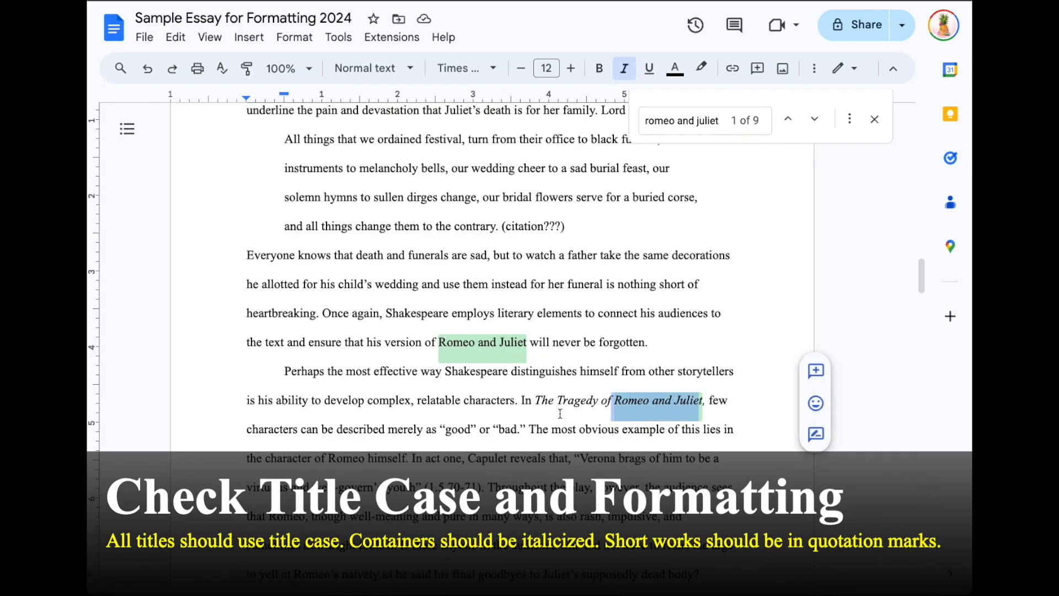
scroll(560, 412, "down", 9)
scroll(560, 412, "down", 5)
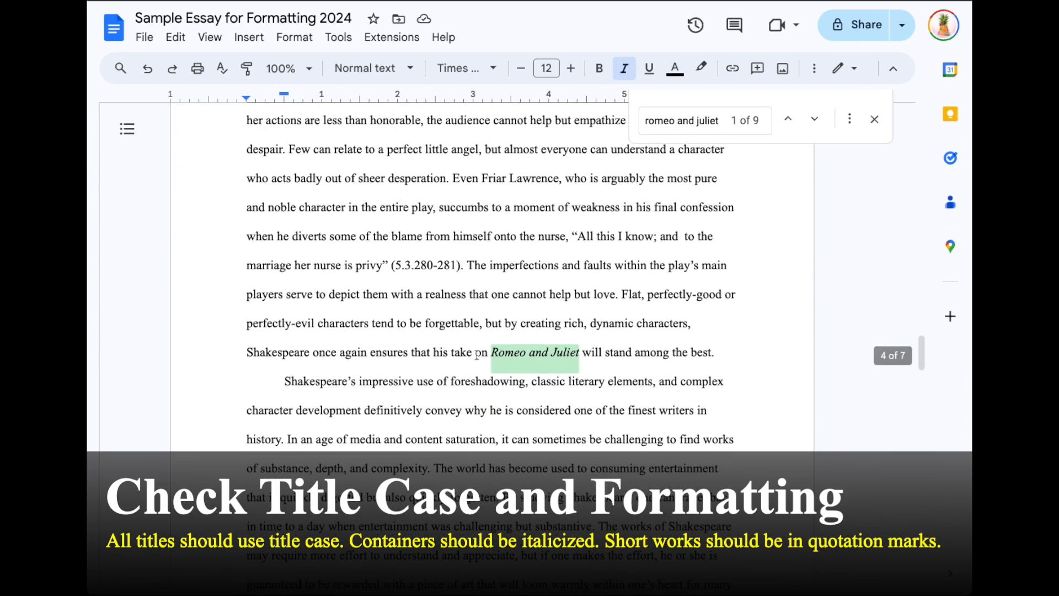
scroll(470, 409, "down", 8)
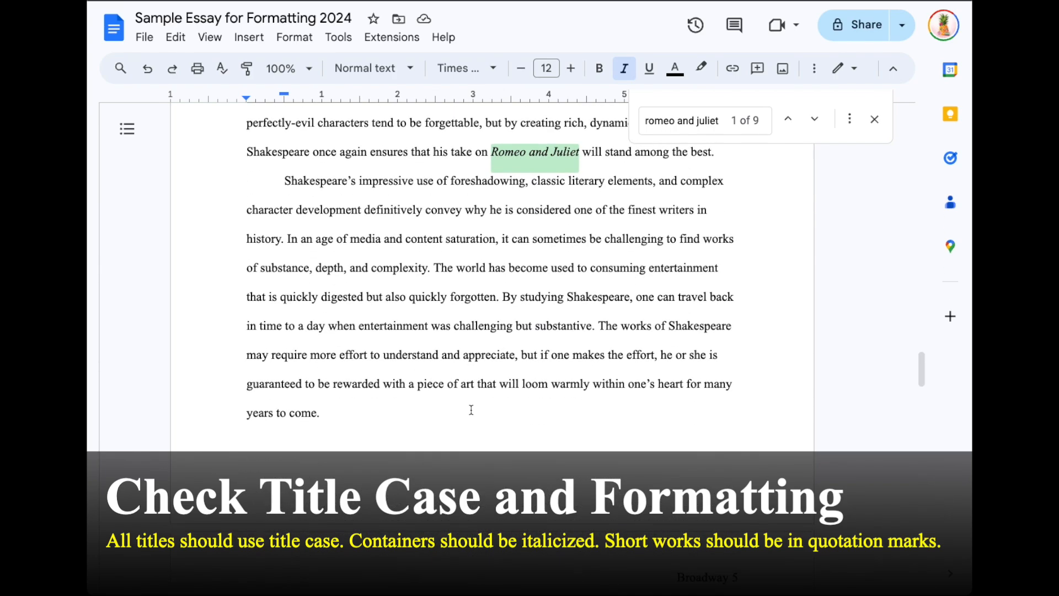